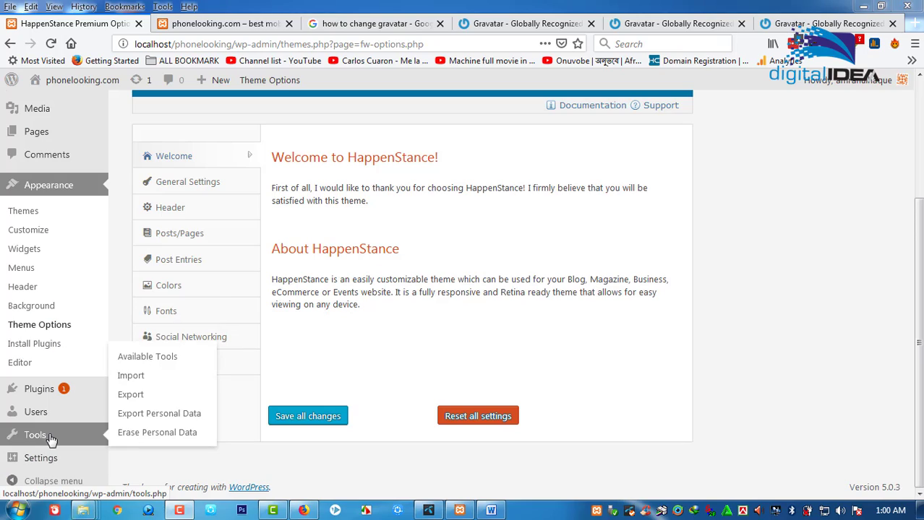
Open the Import tool and dismiss the notice recommending plugins for the theme.
{"action": "left_click", "coordinate": [50, 441]}
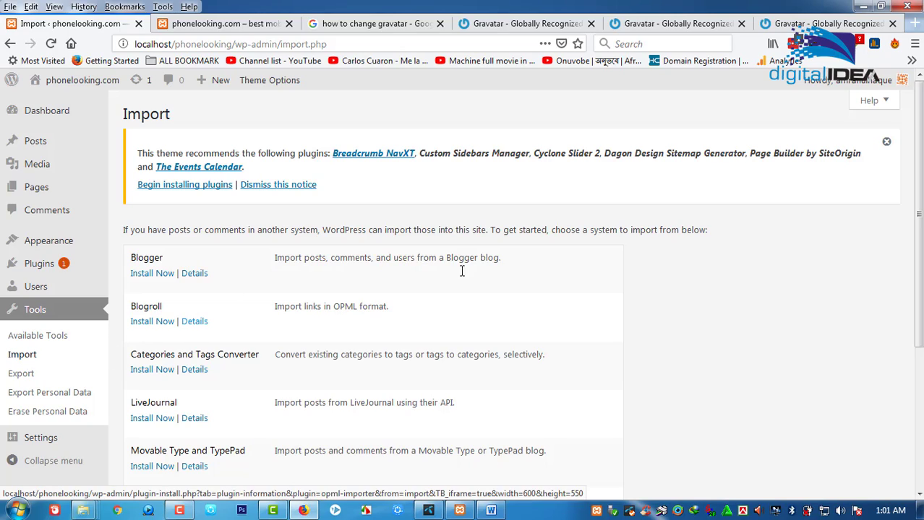
{"action": "left_click_drag", "start_coordinate": [921, 154], "coordinate": [886, 171]}
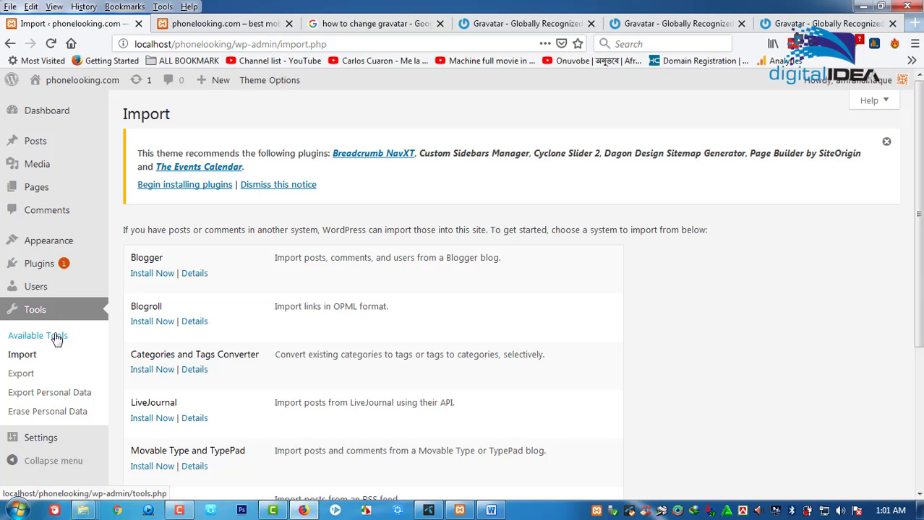
{"action": "left_click", "coordinate": [886, 142]}
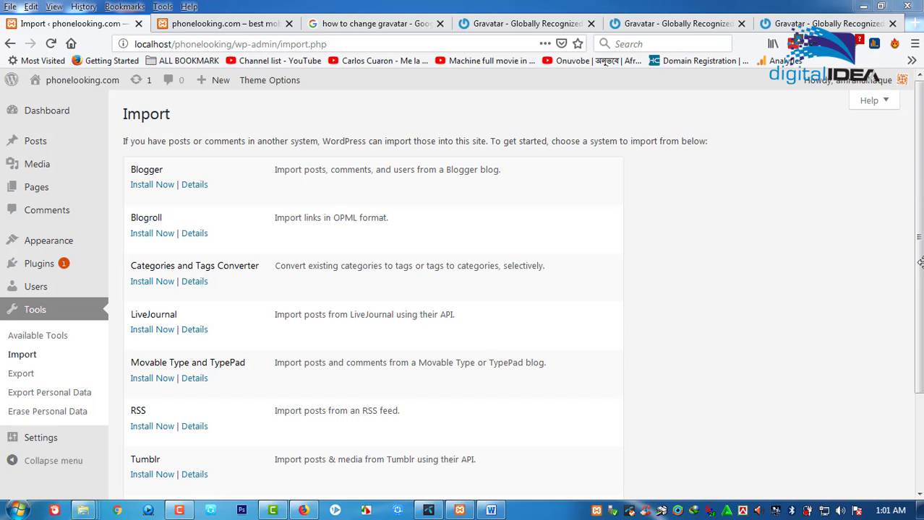
Look through the list of available importers and start installing the WordPress importer.
{"action": "left_click_drag", "start_coordinate": [920, 230], "coordinate": [606, 64]}
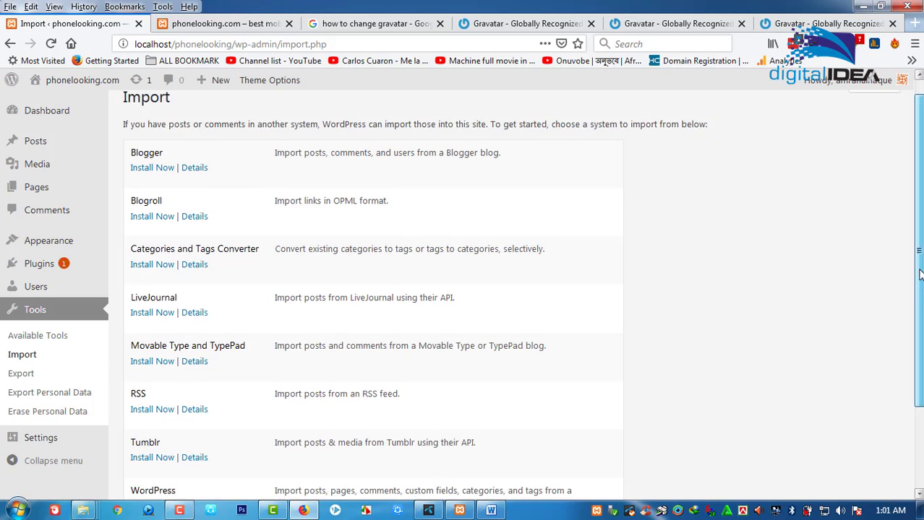
{"action": "left_click_drag", "start_coordinate": [916, 261], "coordinate": [919, 332]}
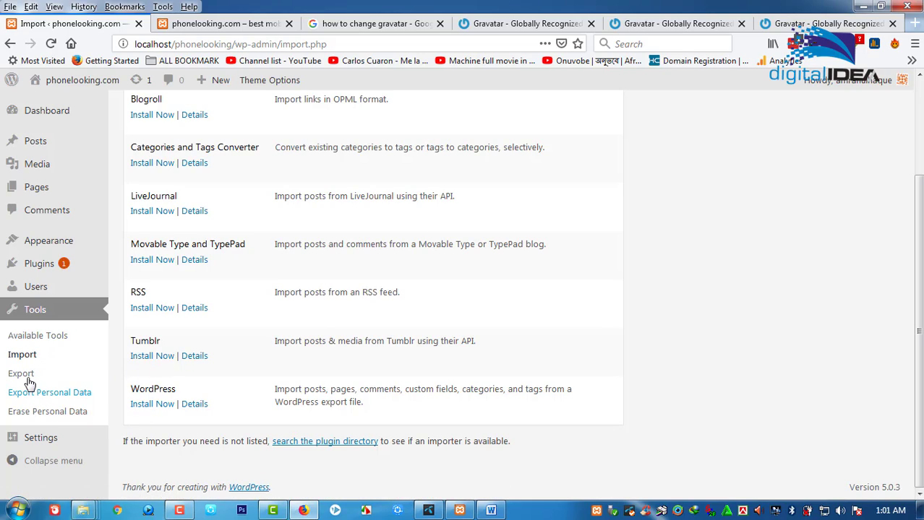
{"action": "left_click", "coordinate": [150, 406]}
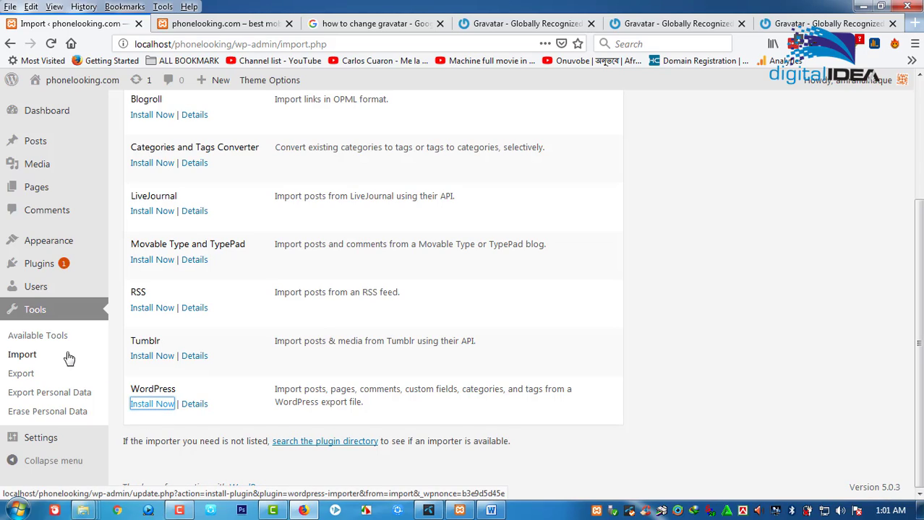
{"action": "left_click", "coordinate": [160, 409]}
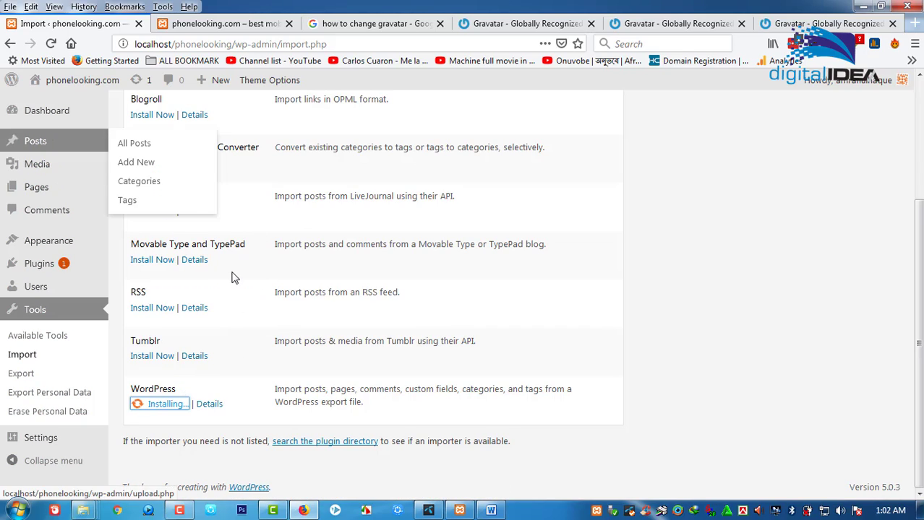
Open the Export tool, leaving the Import page, and review the published posts on the site's front page.
{"action": "left_click", "coordinate": [23, 375]}
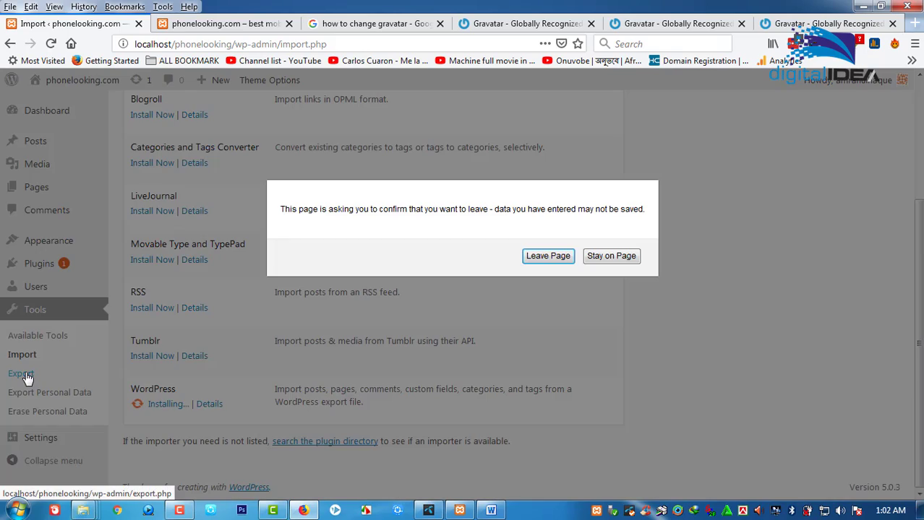
{"action": "left_click", "coordinate": [535, 258]}
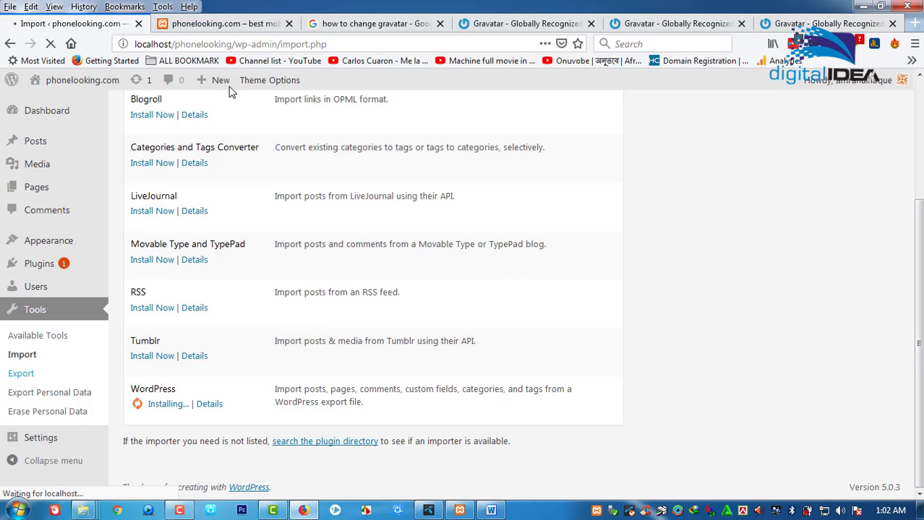
{"action": "left_click", "coordinate": [230, 24]}
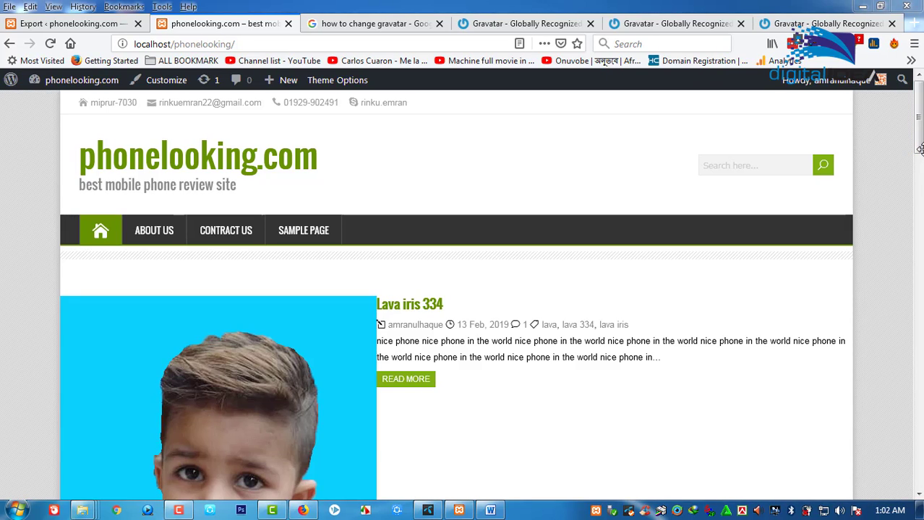
{"action": "left_click_drag", "start_coordinate": [919, 147], "coordinate": [919, 261]}
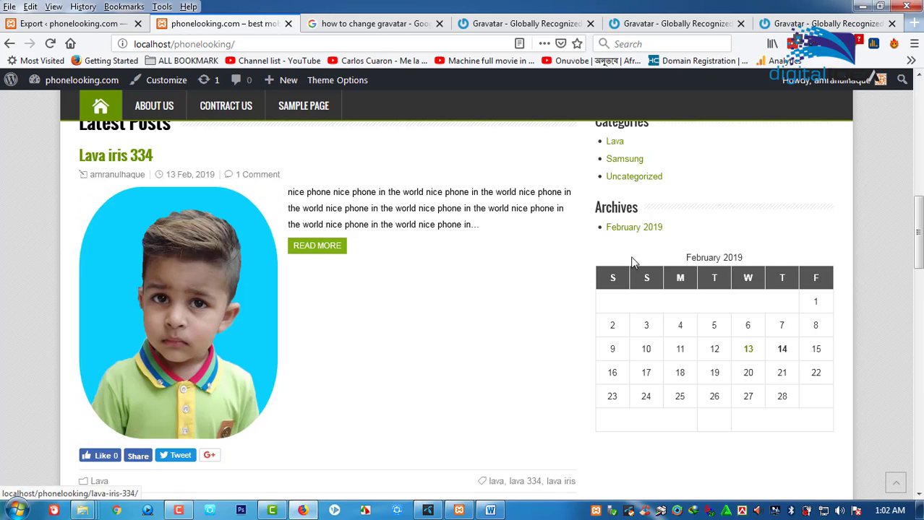
{"action": "left_click_drag", "start_coordinate": [921, 213], "coordinate": [921, 287]}
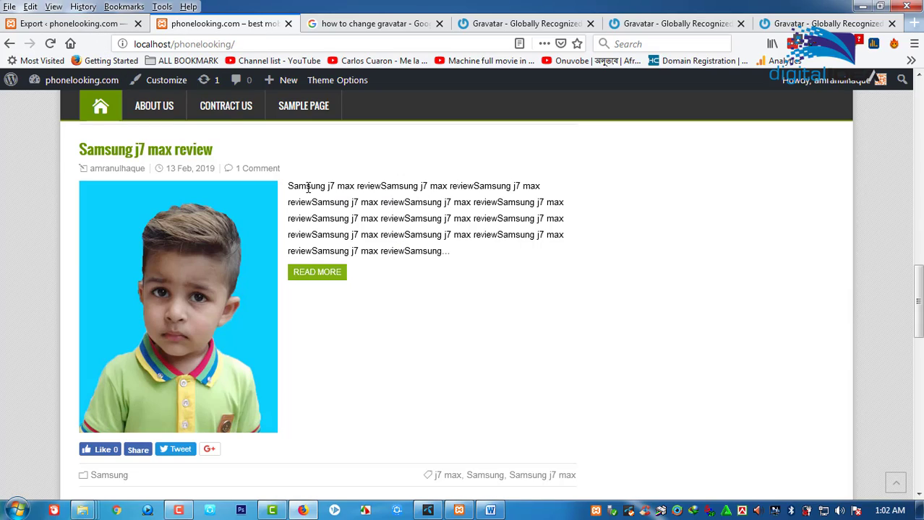
{"action": "left_click_drag", "start_coordinate": [292, 186], "coordinate": [507, 250]}
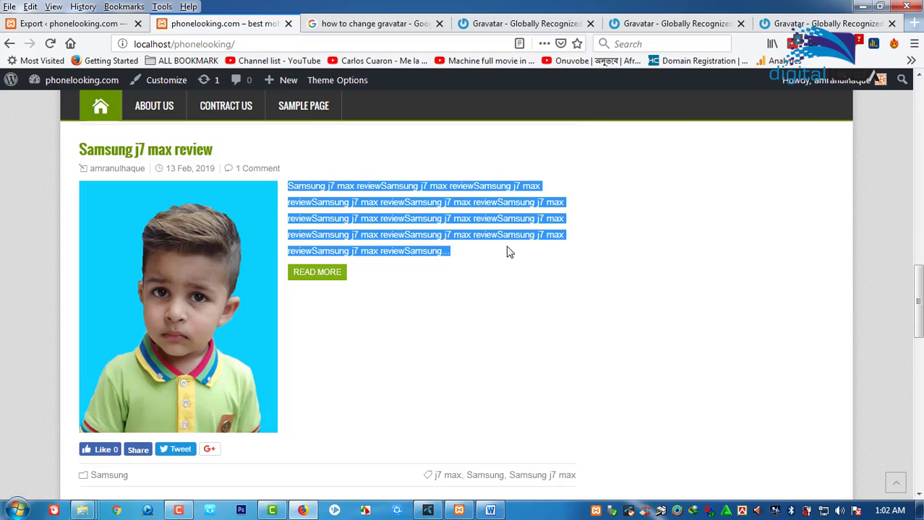
Return to the admin area and reopen the Export tool to reach its content choices.
{"action": "left_click", "coordinate": [84, 28]}
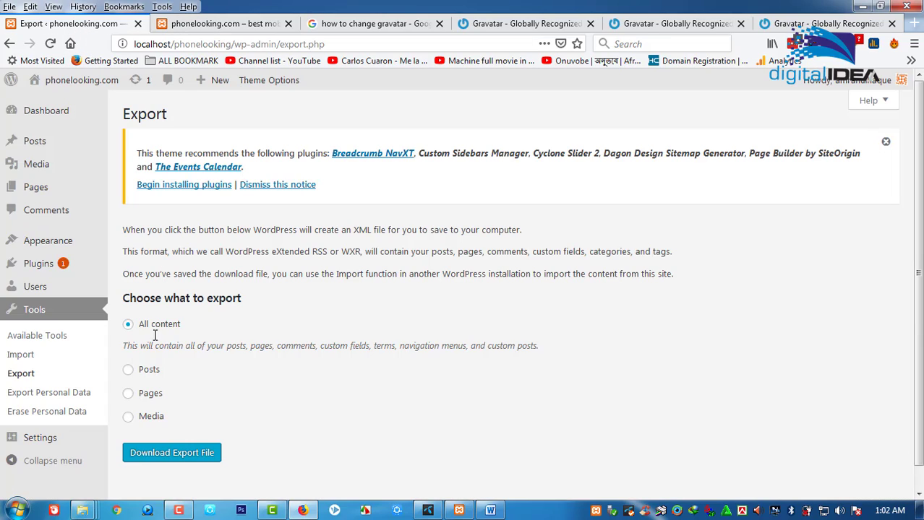
{"action": "left_click", "coordinate": [22, 377]}
{"action": "scroll", "coordinate": [361, 289], "scroll_direction": "down", "scroll_amount": 1}
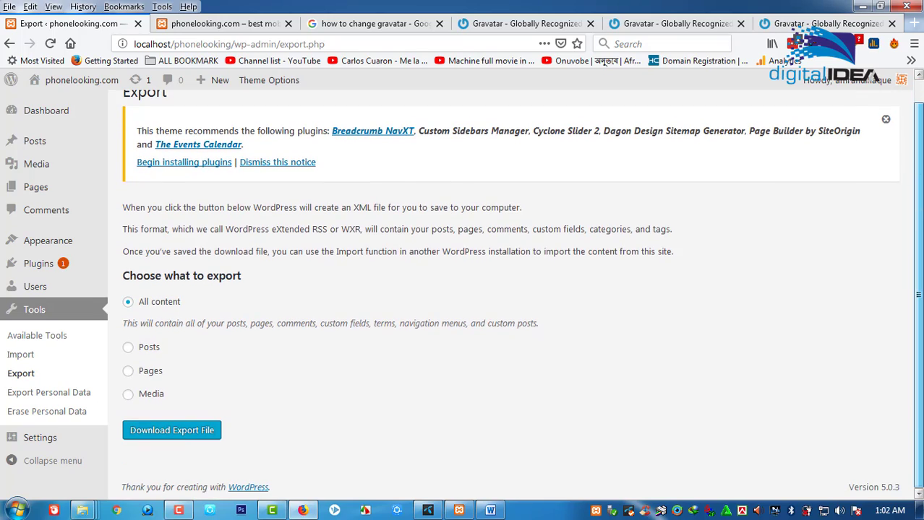
Choose Posts as the export content and limit the category to Lava, after trying Samsung.
{"action": "left_click", "coordinate": [128, 348]}
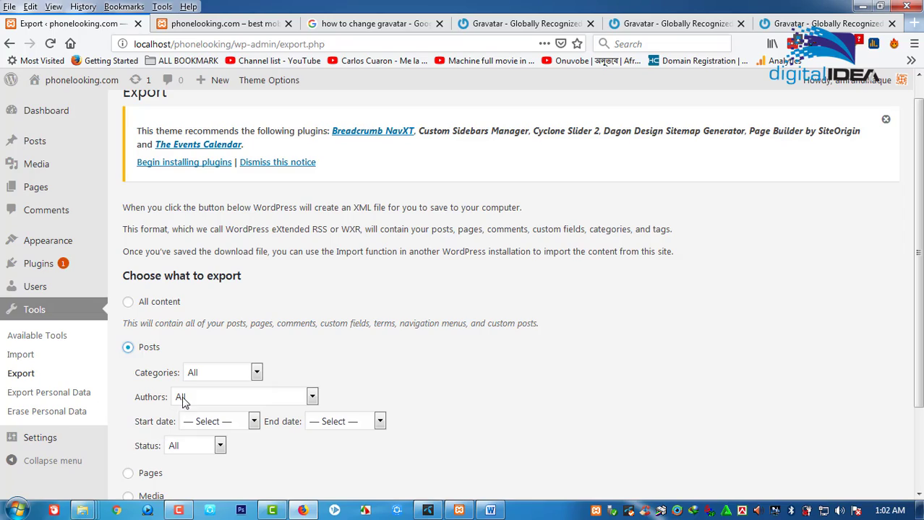
{"action": "left_click", "coordinate": [225, 374]}
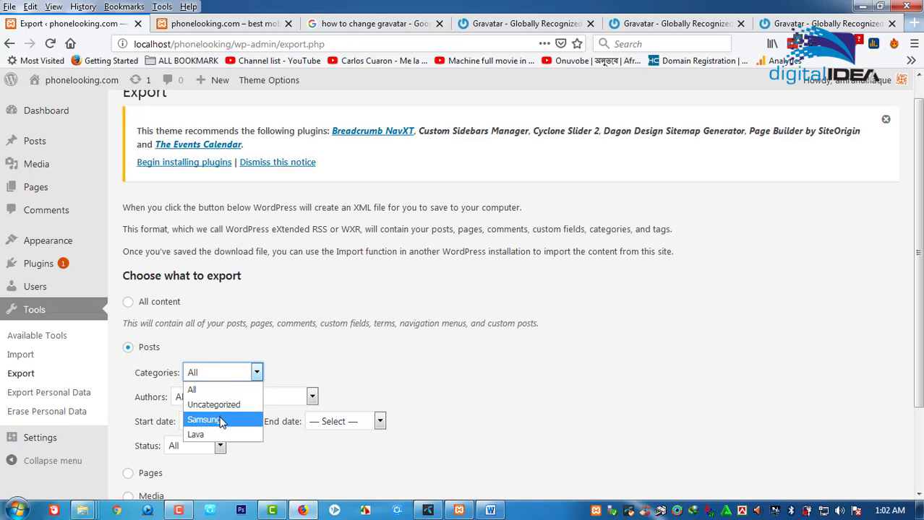
{"action": "left_click", "coordinate": [223, 420]}
{"action": "left_click", "coordinate": [226, 377]}
{"action": "left_click", "coordinate": [214, 432]}
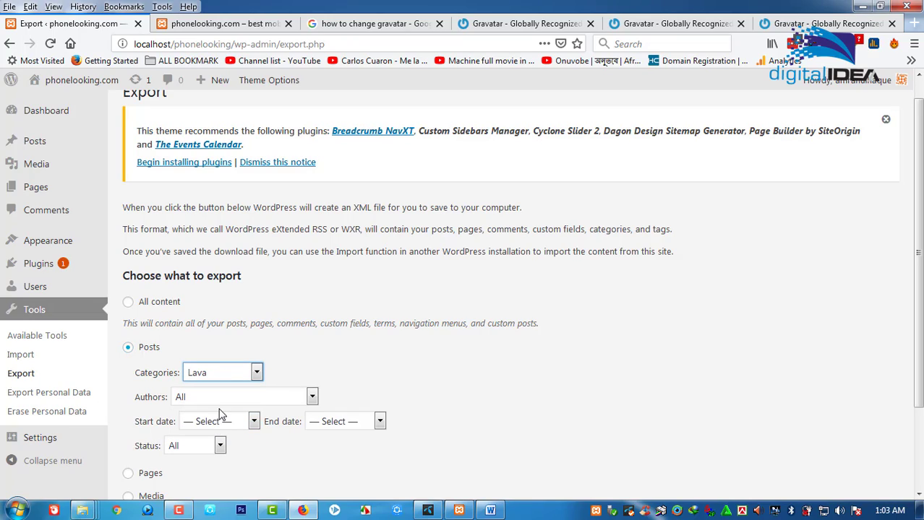
Restrict the posts export to the single listed author.
{"action": "left_click", "coordinate": [223, 402]}
{"action": "left_click", "coordinate": [380, 357]}
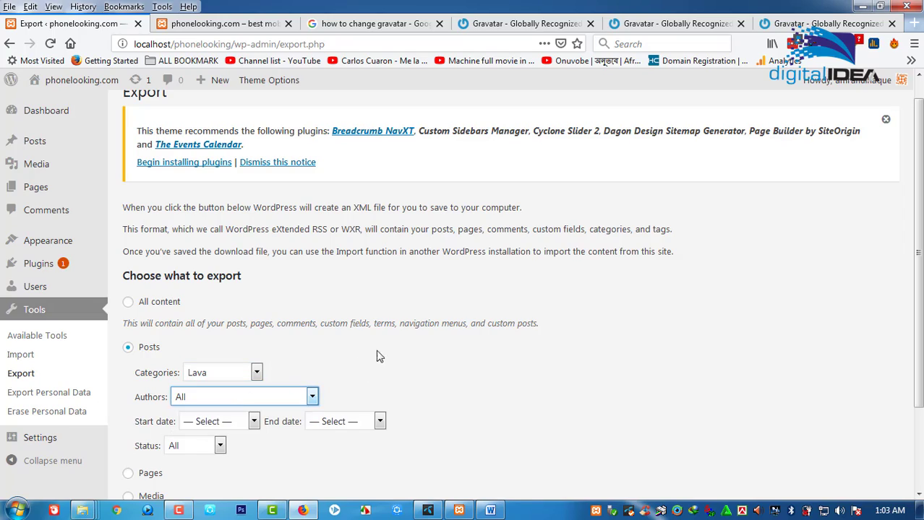
{"action": "left_click", "coordinate": [238, 401]}
{"action": "left_click", "coordinate": [233, 430]}
{"action": "left_click", "coordinate": [313, 399]}
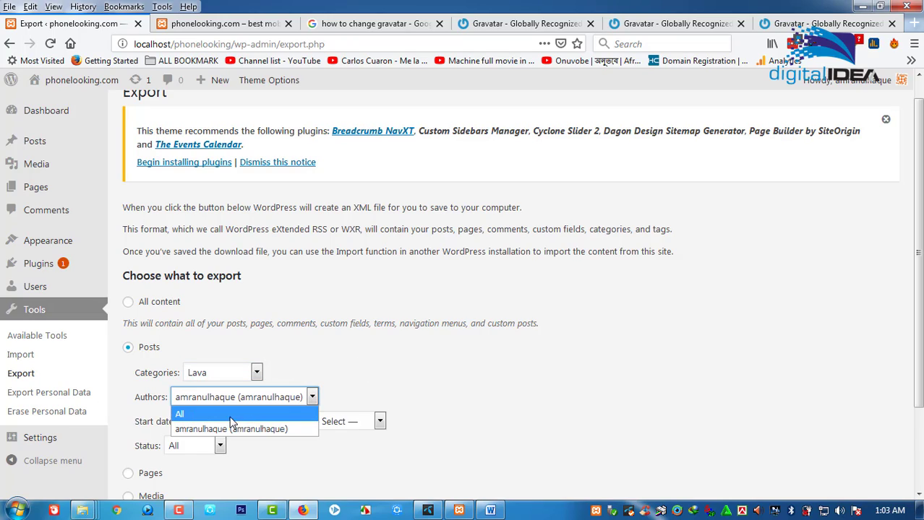
{"action": "left_click", "coordinate": [231, 417]}
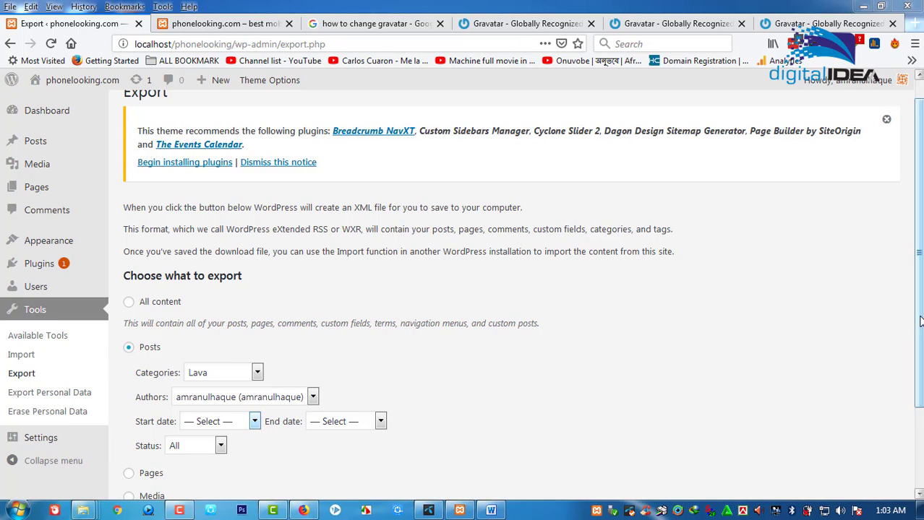
Try the Pages, Media and Posts export choices in turn to compare their filters, finishing on Pages.
{"action": "scroll", "coordinate": [205, 469], "scroll_direction": "down", "scroll_amount": 2}
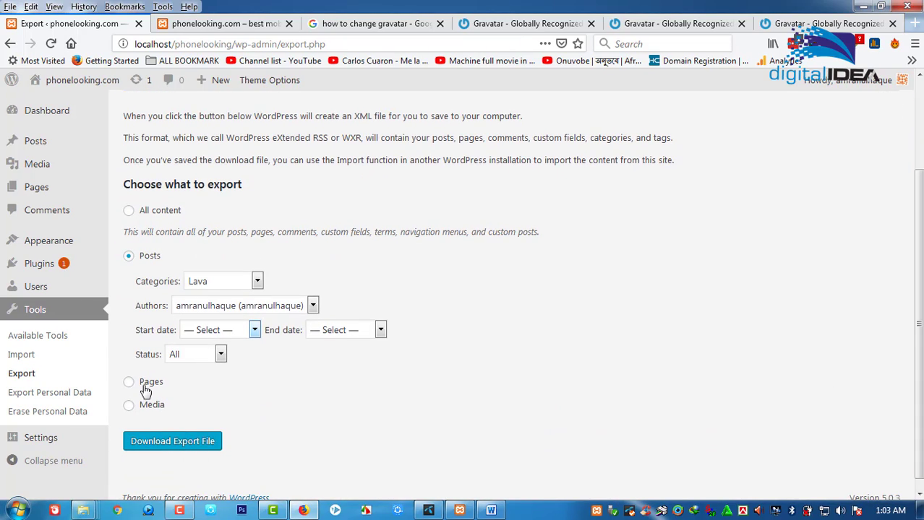
{"action": "left_click", "coordinate": [147, 386]}
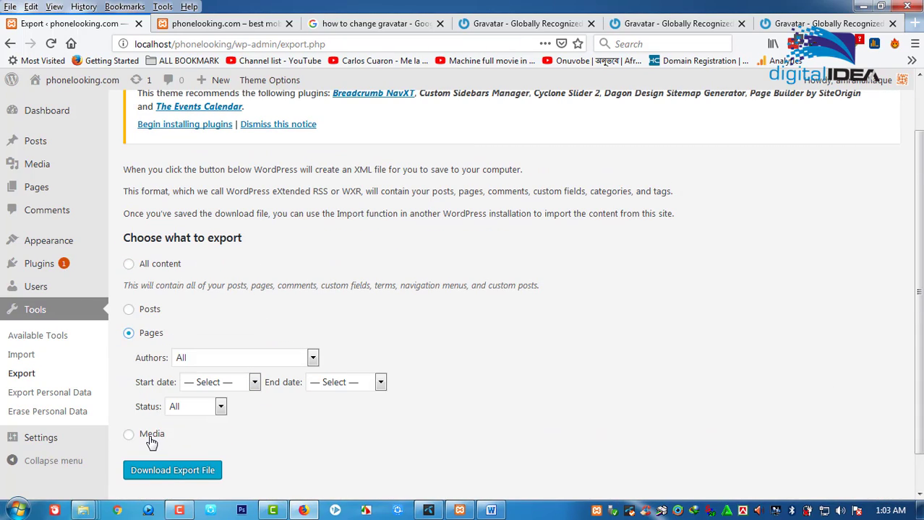
{"action": "left_click", "coordinate": [151, 439]}
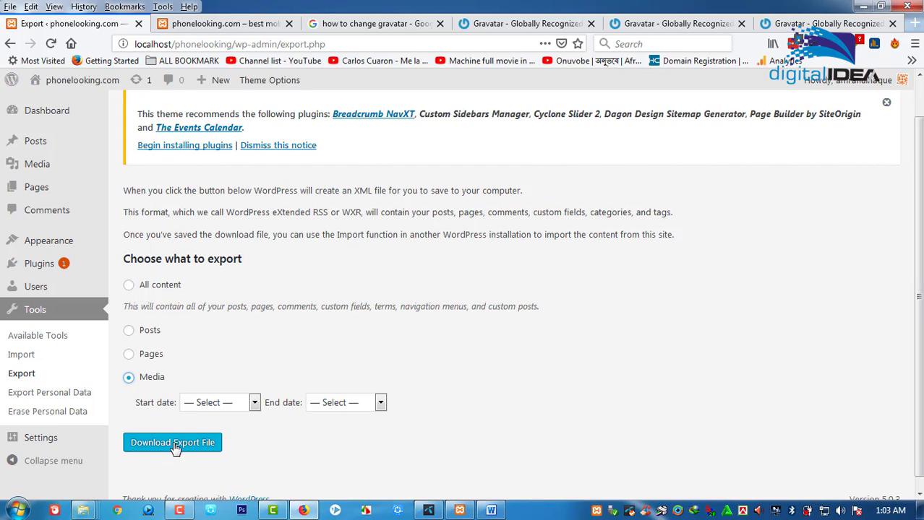
{"action": "left_click", "coordinate": [139, 334]}
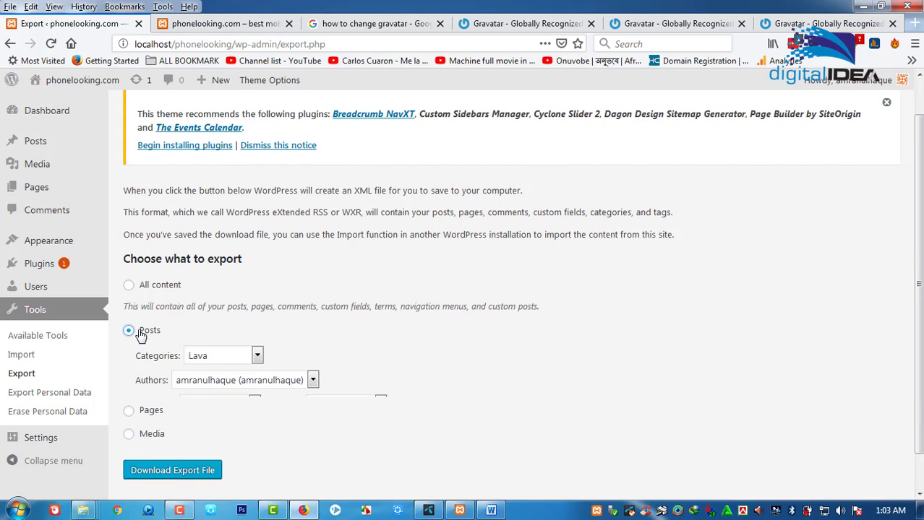
{"action": "left_click", "coordinate": [148, 458]}
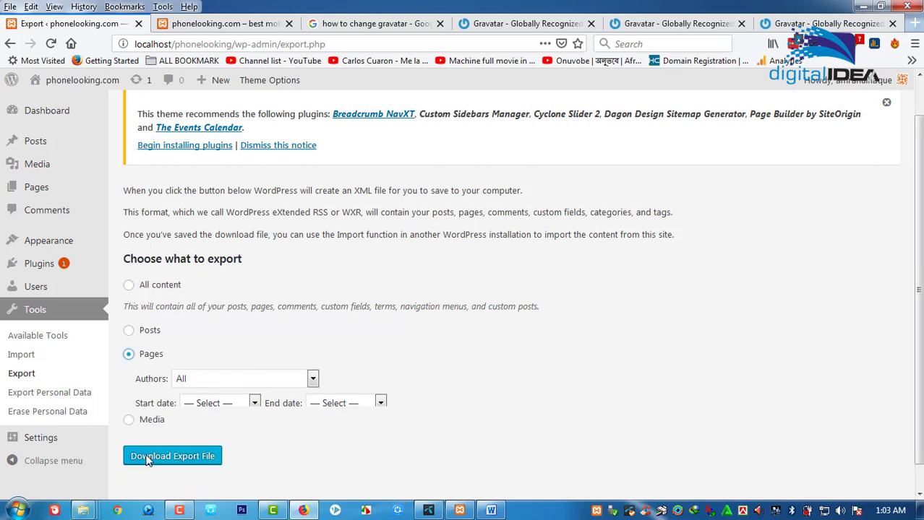
Select All content for the export and download the export file.
{"action": "left_click", "coordinate": [129, 288]}
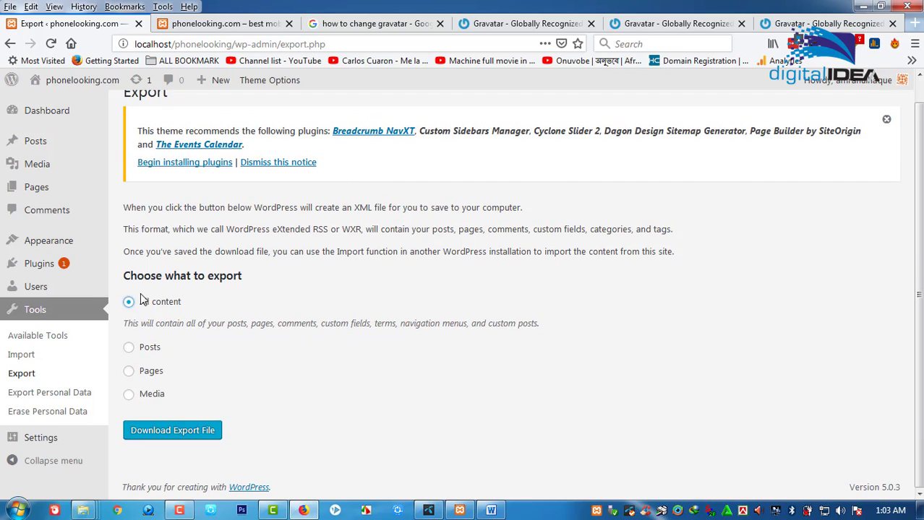
{"action": "left_click", "coordinate": [170, 428]}
Examine the request field on the Export Personal Data page and open the Erase Personal Data page.
{"action": "left_click", "coordinate": [46, 399]}
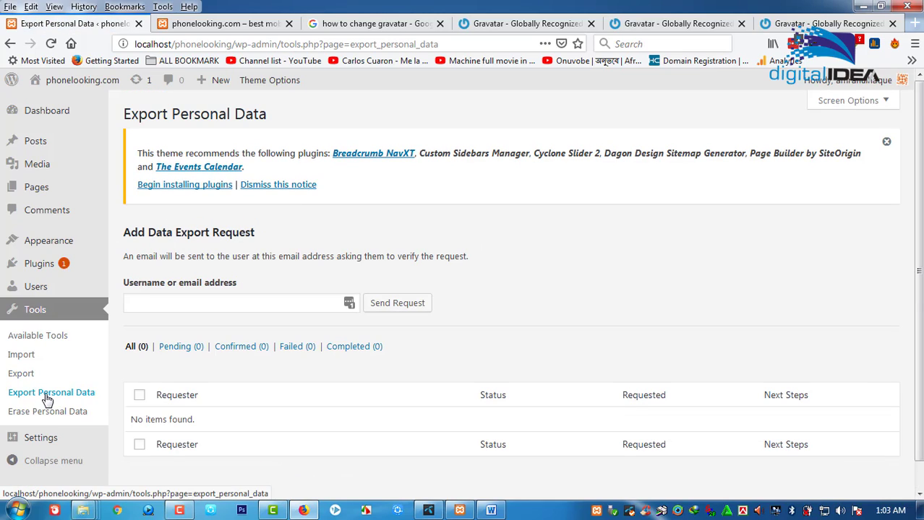
{"action": "left_click", "coordinate": [239, 304]}
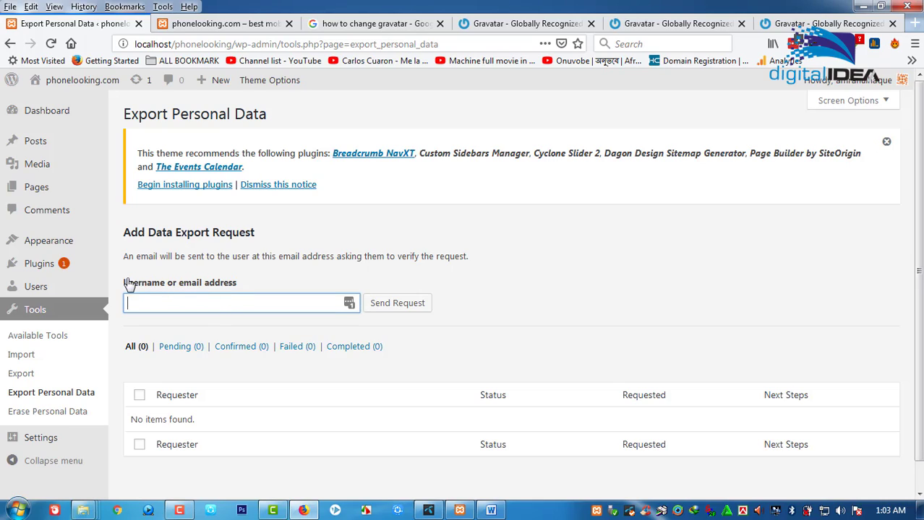
{"action": "left_click_drag", "start_coordinate": [128, 284], "coordinate": [264, 285]}
{"action": "left_click", "coordinate": [239, 294]}
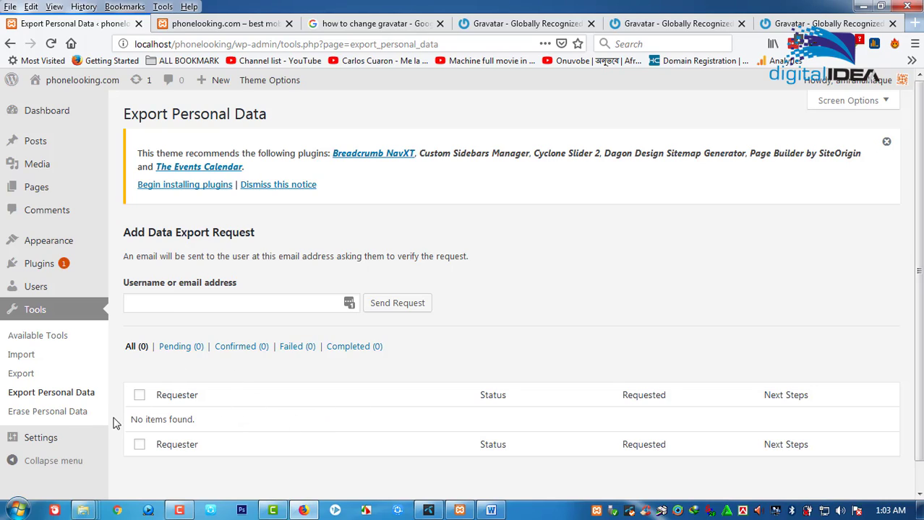
{"action": "left_click", "coordinate": [52, 415]}
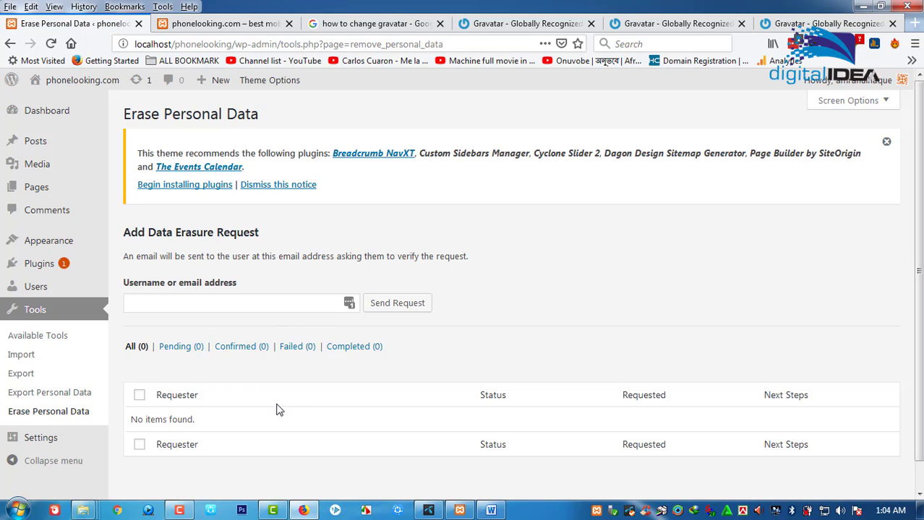
Open the General Settings page and point out the site title without editing it.
{"action": "mouse_move", "coordinate": [76, 446]}
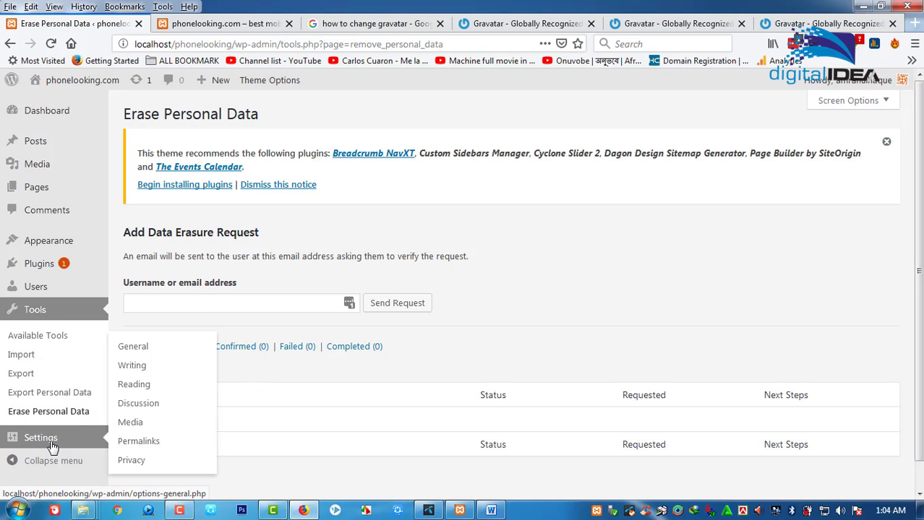
{"action": "left_click", "coordinate": [133, 347]}
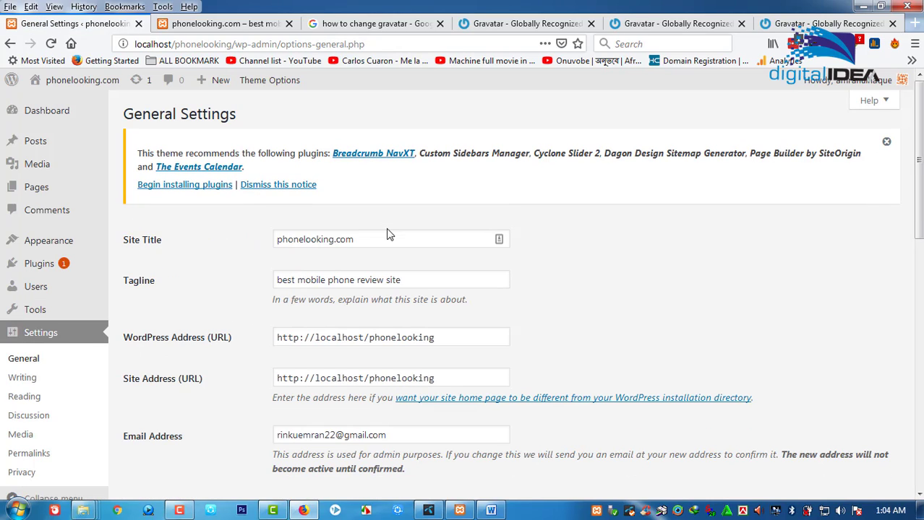
{"action": "left_click_drag", "start_coordinate": [380, 239], "coordinate": [237, 246]}
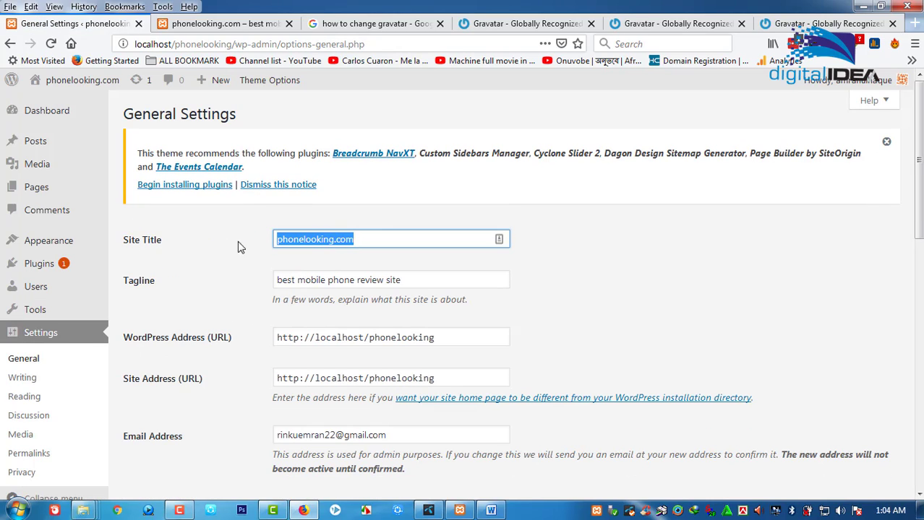
{"action": "left_click", "coordinate": [680, 214]}
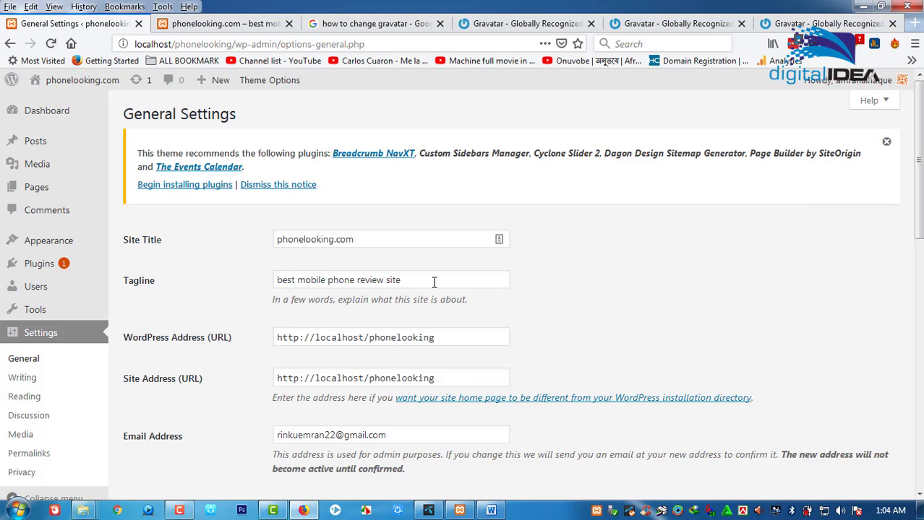
Examine the Tagline, WordPress Address, Site Address and Email Address fields in the General Settings without editing them.
{"action": "left_click_drag", "start_coordinate": [432, 280], "coordinate": [209, 306]}
{"action": "left_click", "coordinate": [618, 270]}
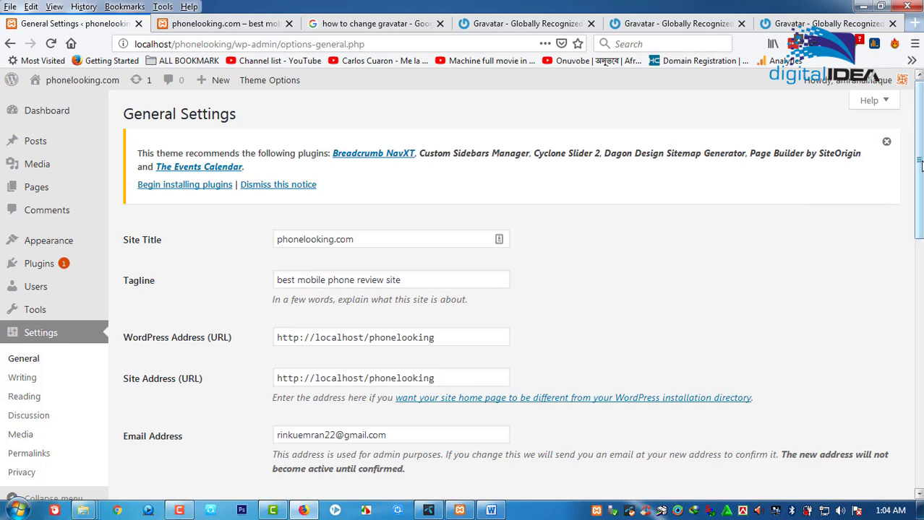
{"action": "scroll", "coordinate": [919, 162], "scroll_direction": "down", "scroll_amount": 3}
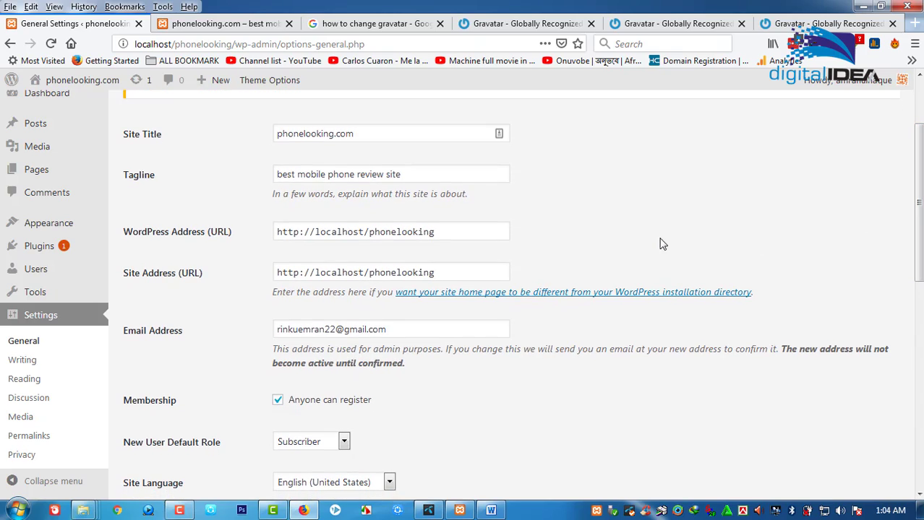
{"action": "left_click_drag", "start_coordinate": [451, 235], "coordinate": [256, 251]}
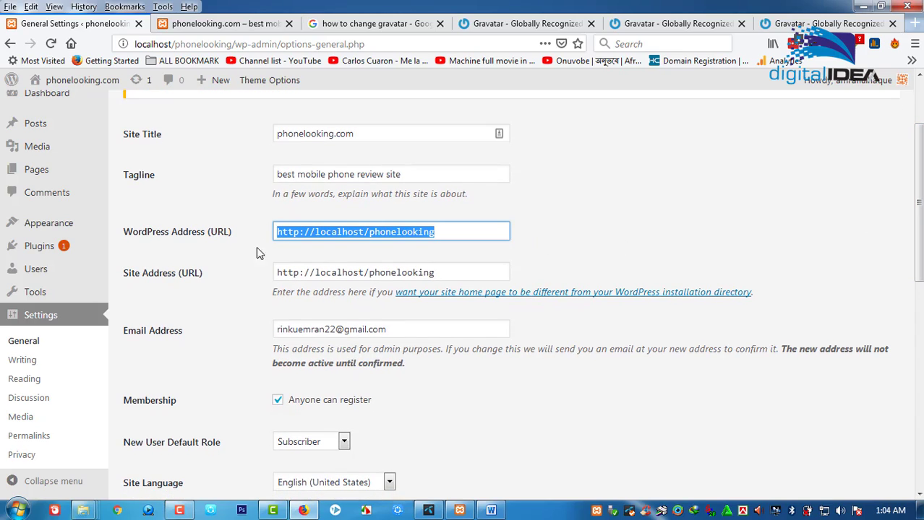
{"action": "left_click_drag", "start_coordinate": [447, 272], "coordinate": [182, 271]}
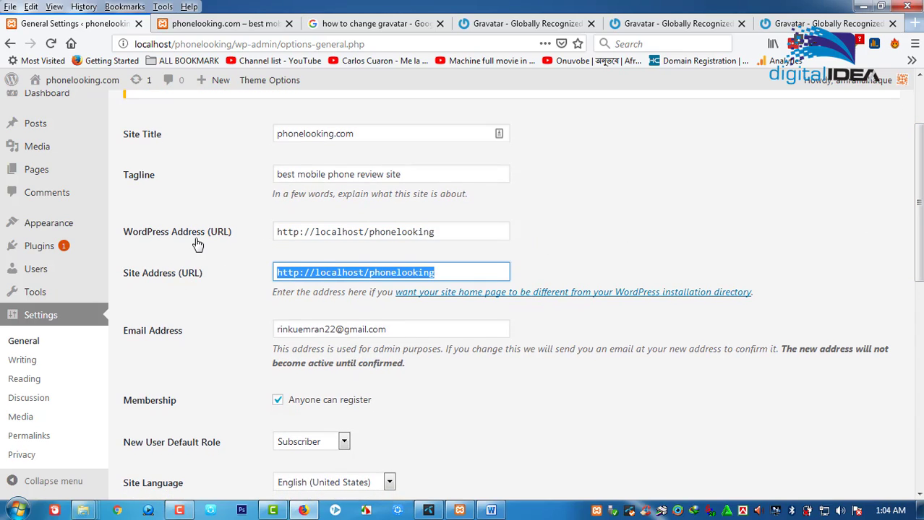
{"action": "left_click_drag", "start_coordinate": [456, 233], "coordinate": [235, 251]}
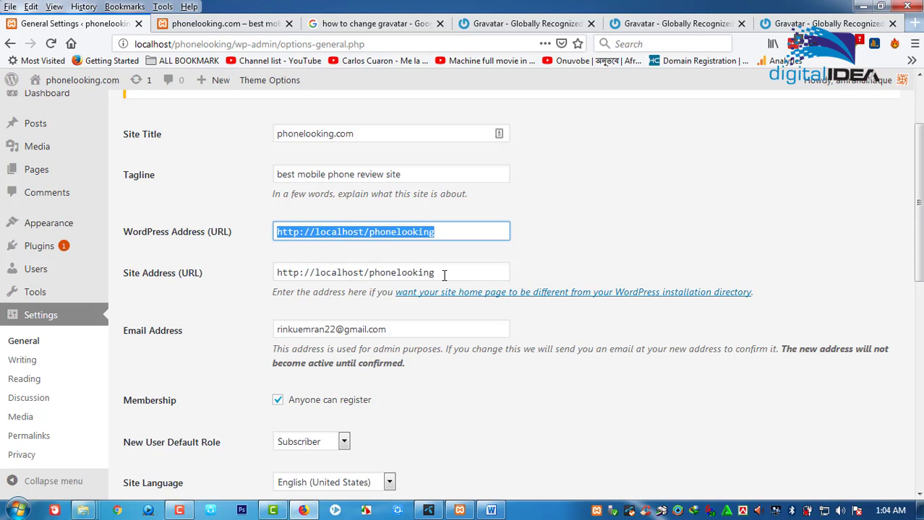
{"action": "left_click_drag", "start_coordinate": [444, 273], "coordinate": [269, 294]}
{"action": "left_click", "coordinate": [390, 330]}
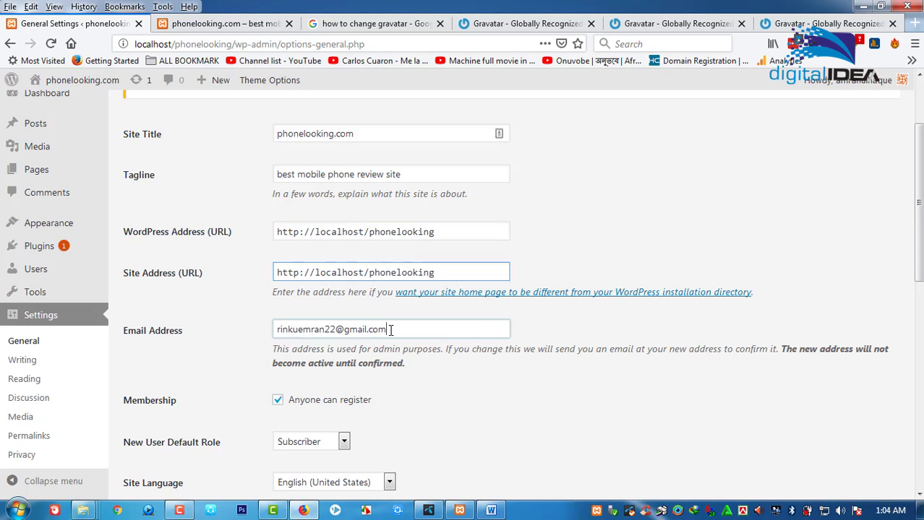
{"action": "left_click_drag", "start_coordinate": [391, 331], "coordinate": [206, 330]}
Point out the Membership option "Anyone can register", toggling it off and back on.
{"action": "left_click_drag", "start_coordinate": [917, 236], "coordinate": [919, 302]}
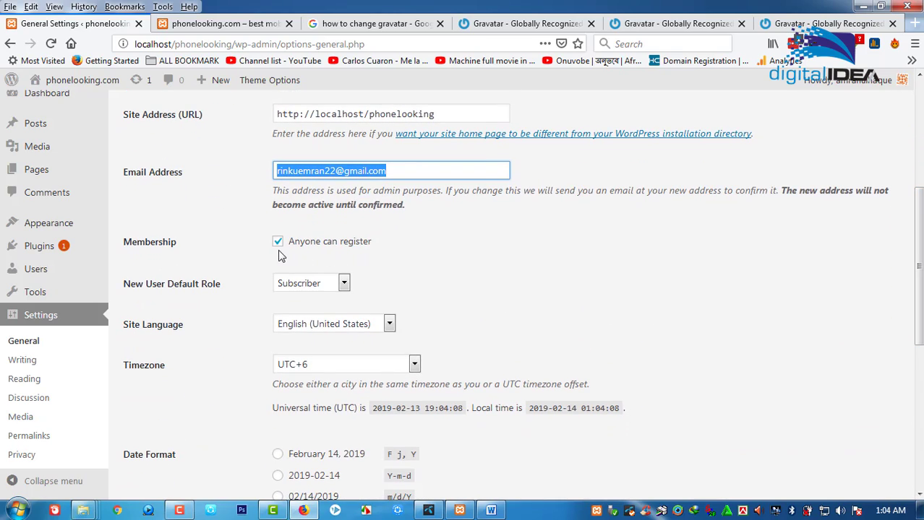
{"action": "left_click", "coordinate": [279, 244]}
{"action": "left_click", "coordinate": [279, 243]}
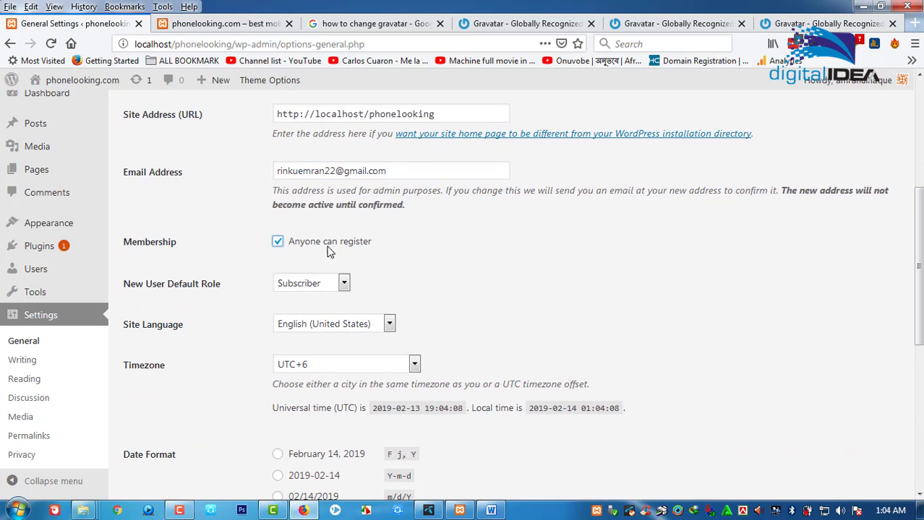
{"action": "left_click_drag", "start_coordinate": [387, 247], "coordinate": [259, 245]}
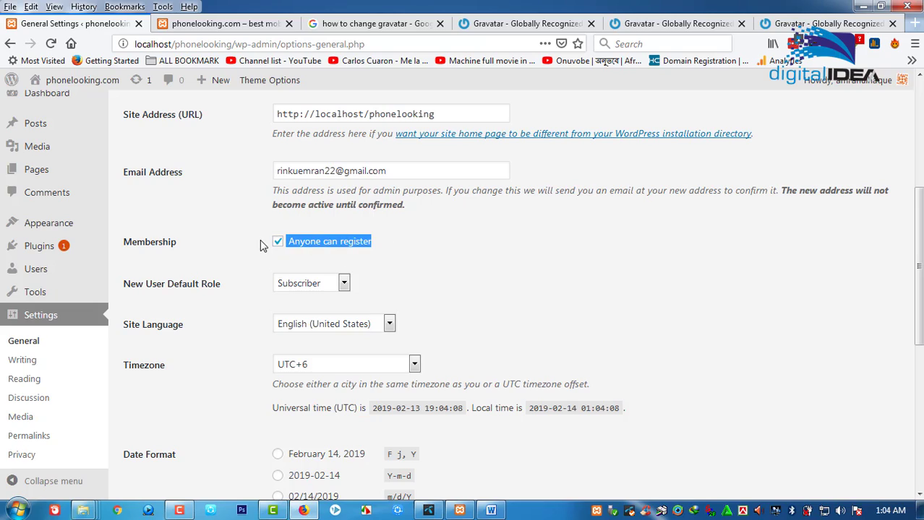
{"action": "left_click", "coordinate": [438, 250]}
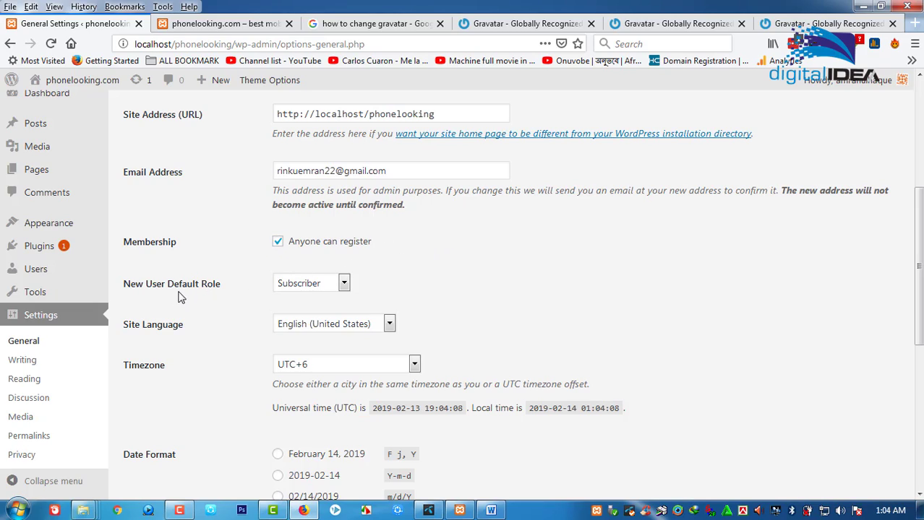
{"action": "left_click_drag", "start_coordinate": [386, 248], "coordinate": [272, 245]}
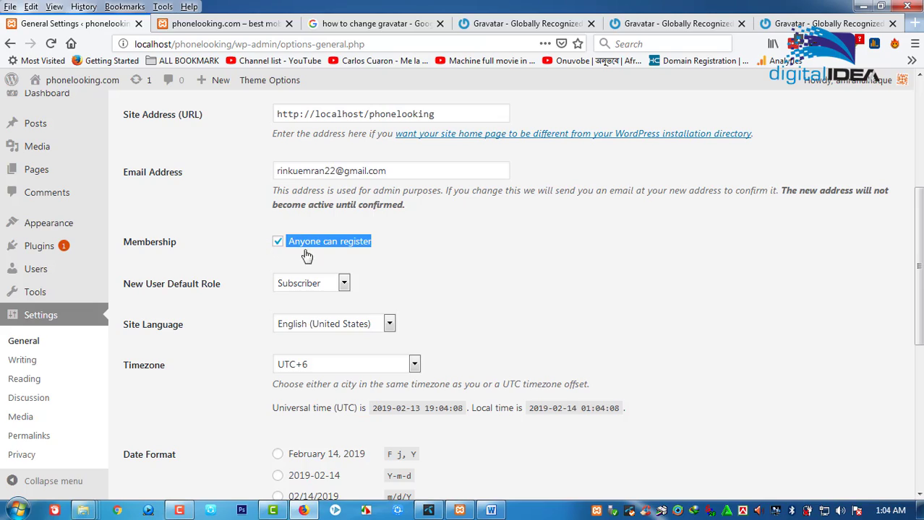
{"action": "left_click", "coordinate": [449, 262]}
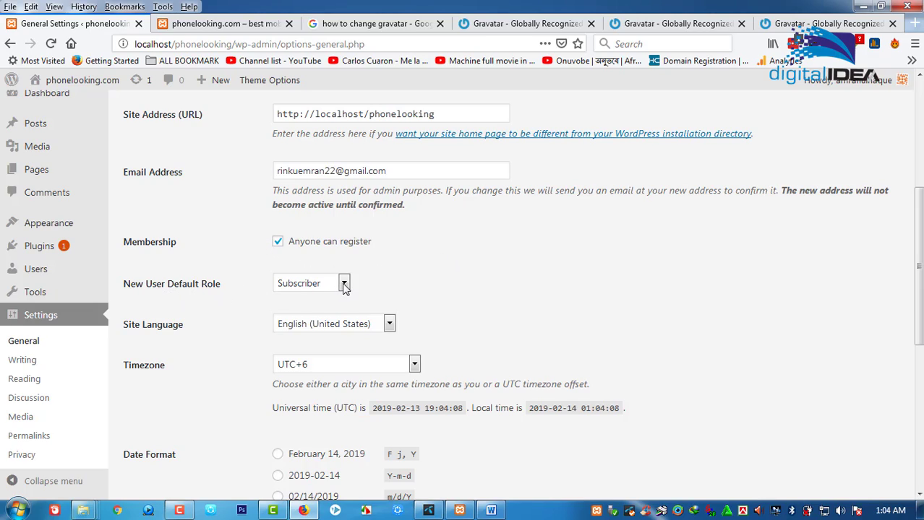
Examine the choices for New User Default Role, Site Language and Timezone without changing any of them.
{"action": "left_click", "coordinate": [344, 285]}
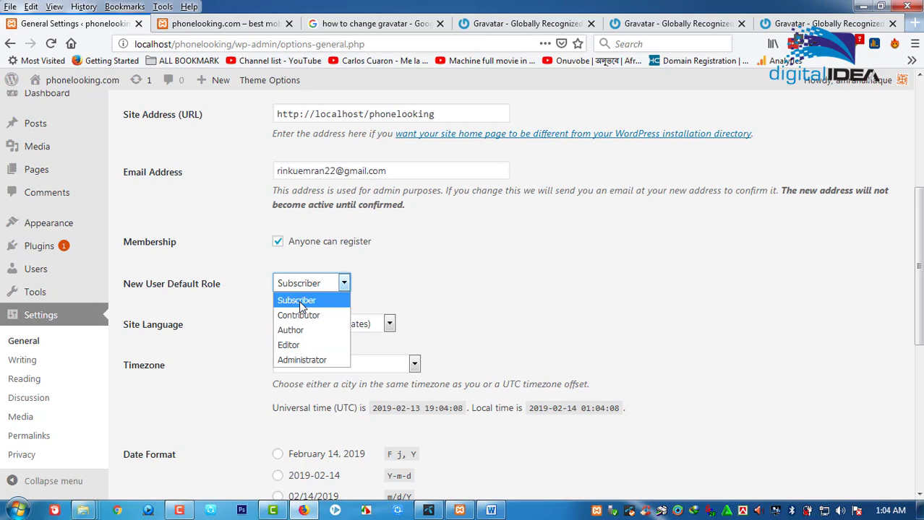
{"action": "left_click", "coordinate": [398, 279]}
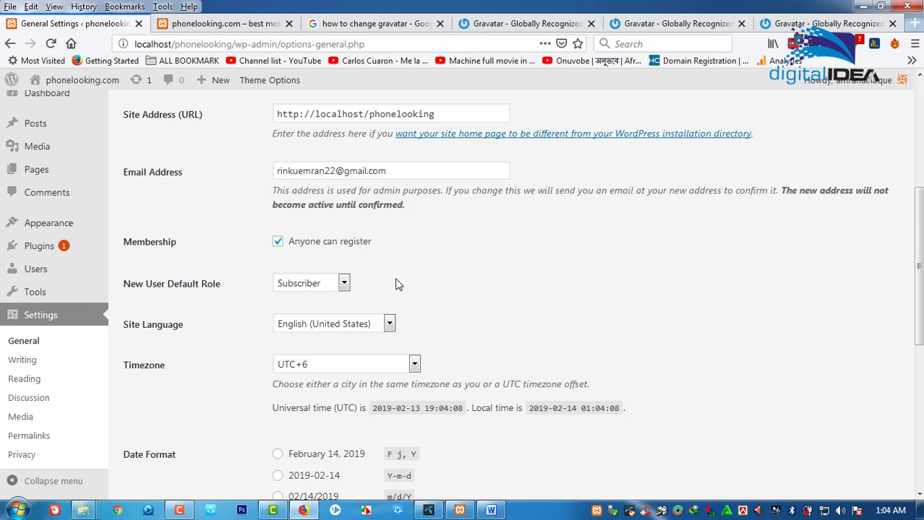
{"action": "left_click", "coordinate": [390, 325]}
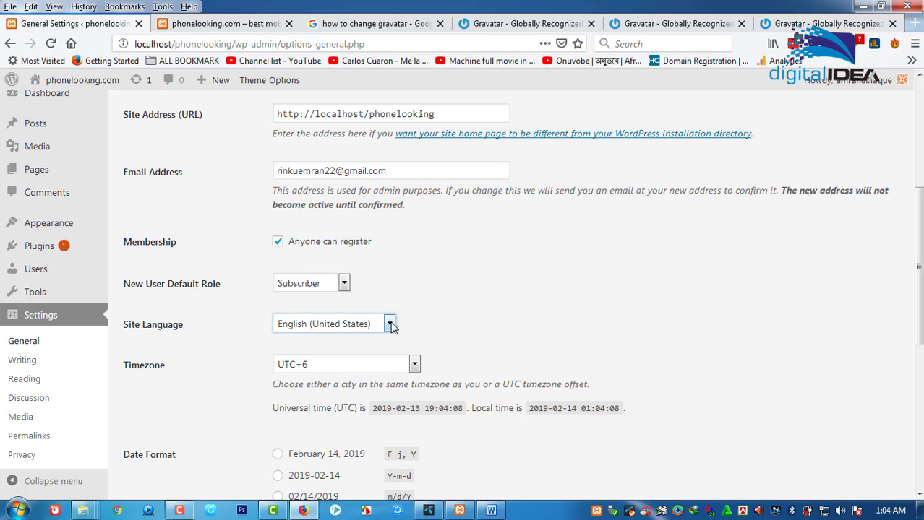
{"action": "left_click", "coordinate": [389, 325]}
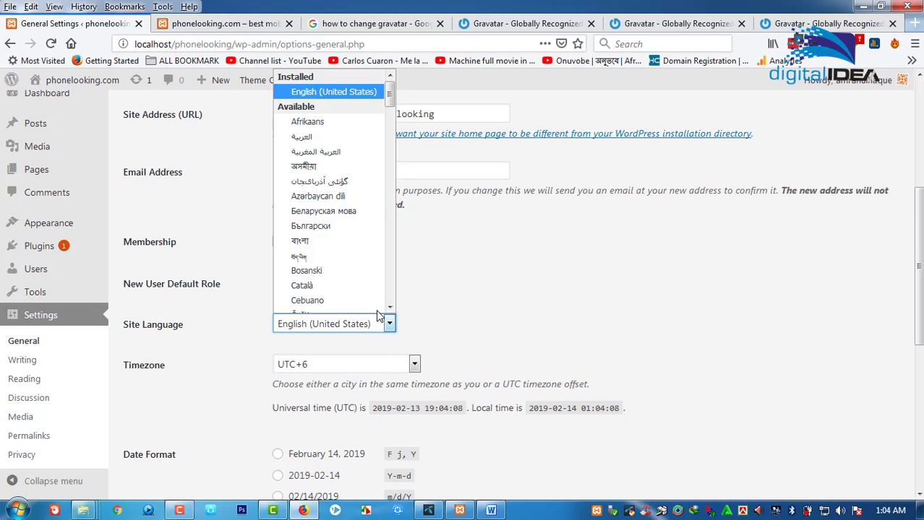
{"action": "left_click", "coordinate": [572, 241]}
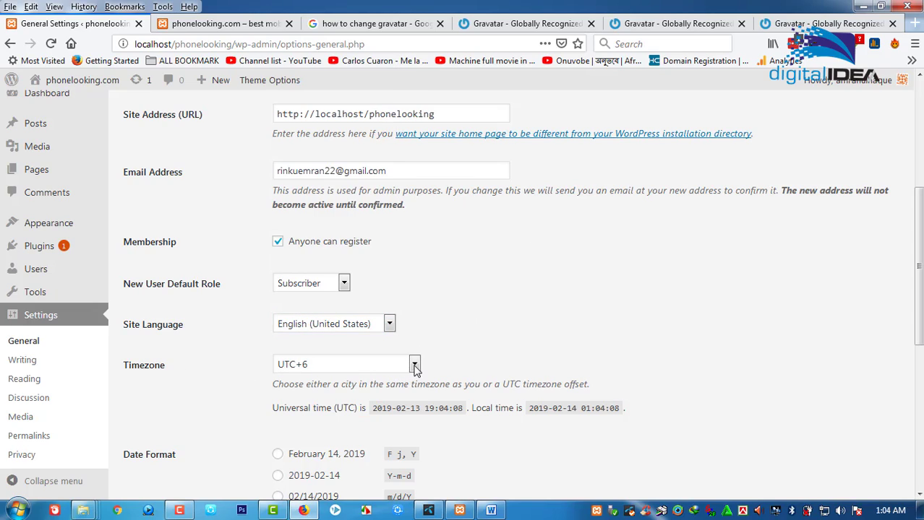
{"action": "left_click", "coordinate": [415, 366]}
{"action": "left_click", "coordinate": [476, 370]}
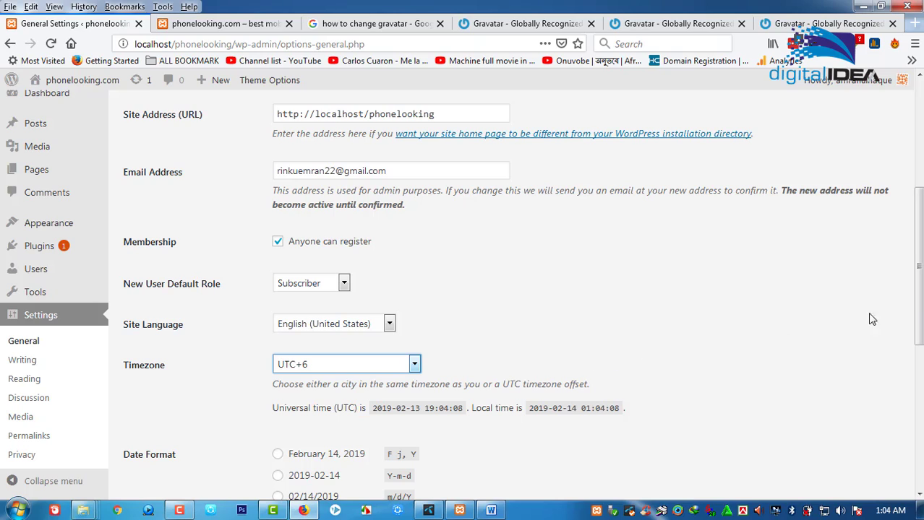
Review the date format examples and set the Time Format to g:i A.
{"action": "left_click_drag", "start_coordinate": [919, 293], "coordinate": [920, 376]}
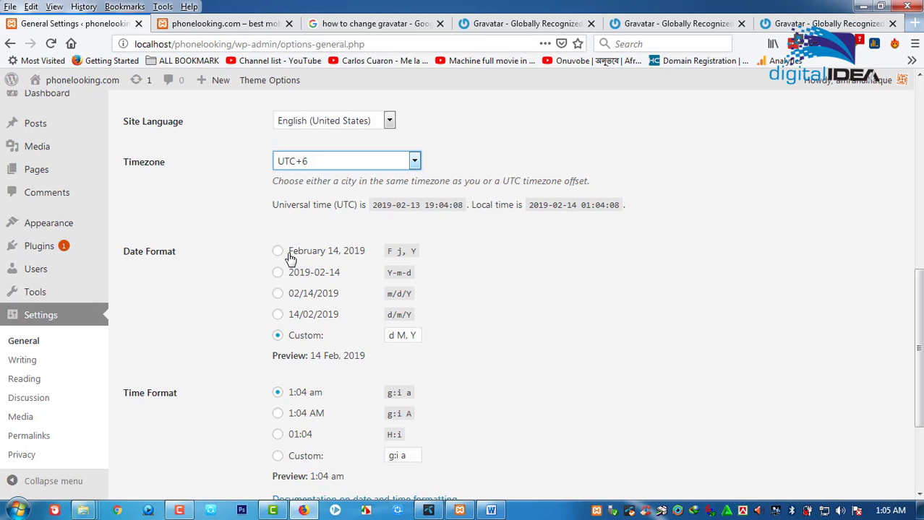
{"action": "left_click_drag", "start_coordinate": [288, 254], "coordinate": [375, 257]}
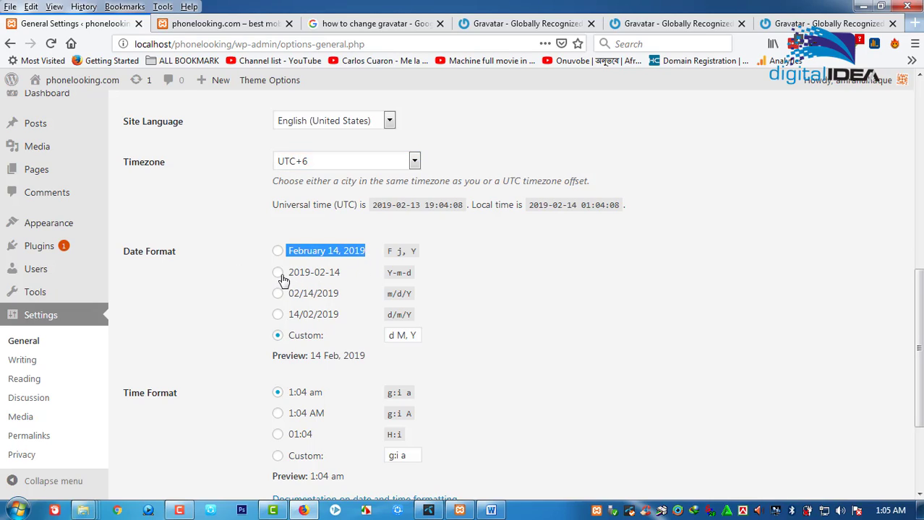
{"action": "left_click_drag", "start_coordinate": [287, 276], "coordinate": [364, 287]}
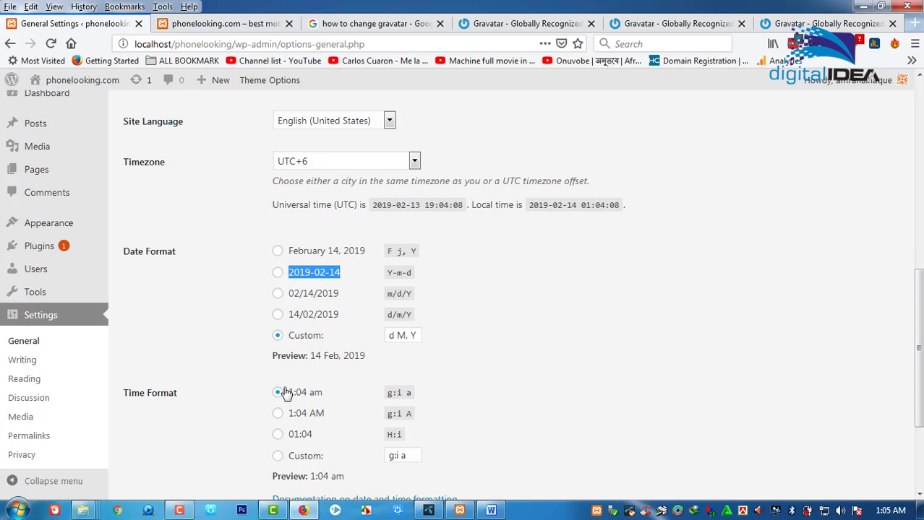
{"action": "left_click_drag", "start_coordinate": [283, 392], "coordinate": [331, 421]}
{"action": "left_click", "coordinate": [341, 401]}
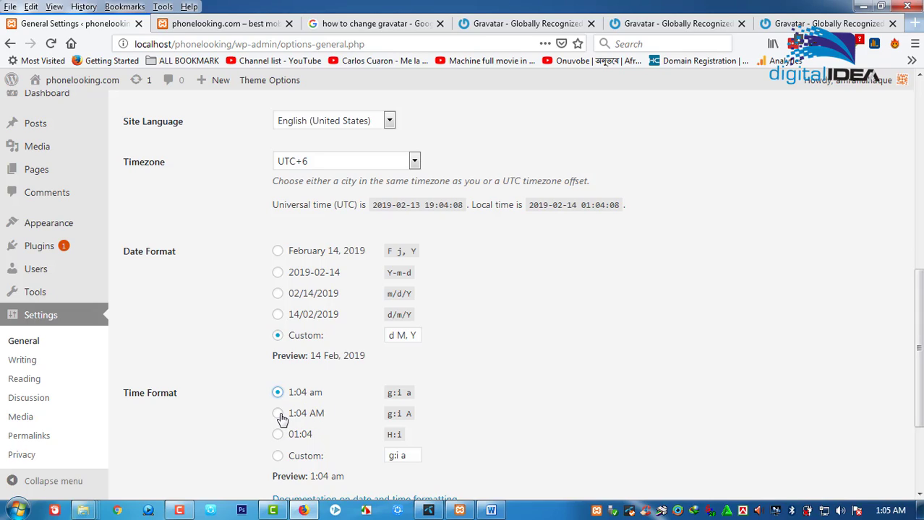
{"action": "left_click", "coordinate": [278, 413]}
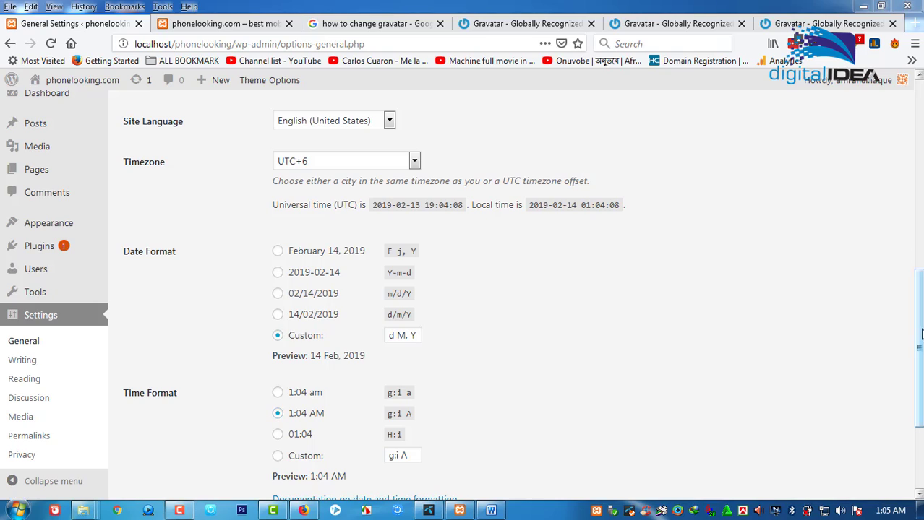
Check the Week Starts On choices, keeping Saturday, and save the General Settings.
{"action": "left_click_drag", "start_coordinate": [917, 330], "coordinate": [918, 387]}
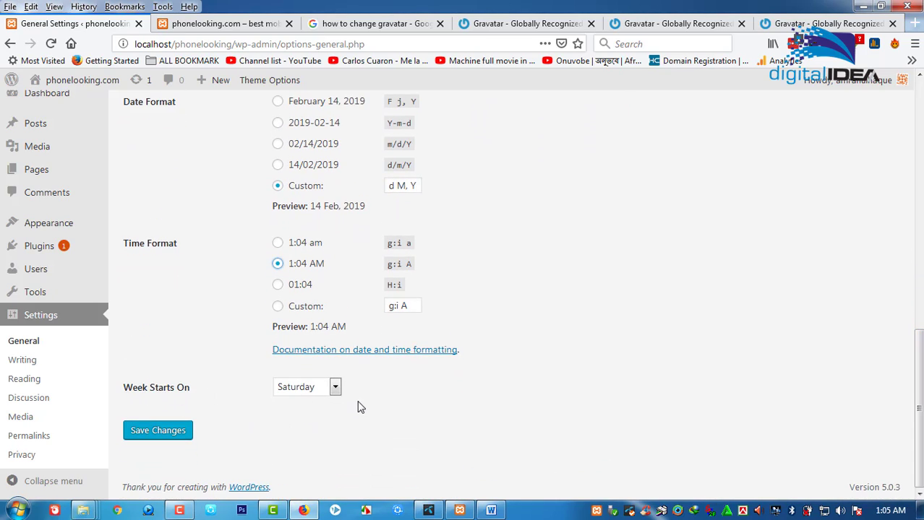
{"action": "left_click", "coordinate": [336, 388]}
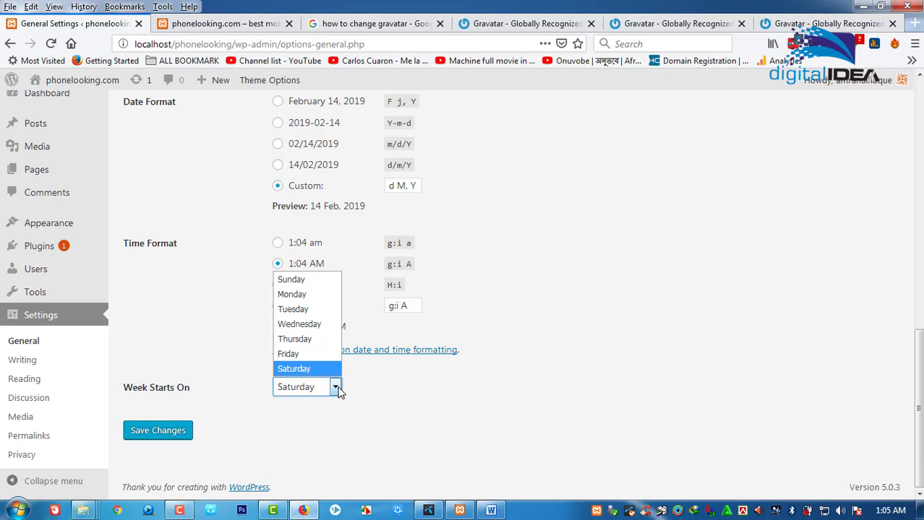
{"action": "left_click", "coordinate": [433, 392]}
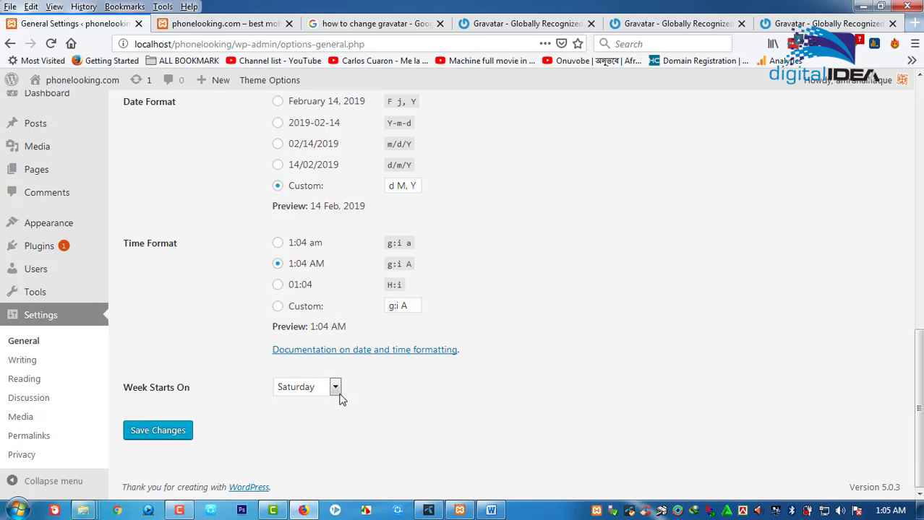
{"action": "left_click", "coordinate": [156, 438]}
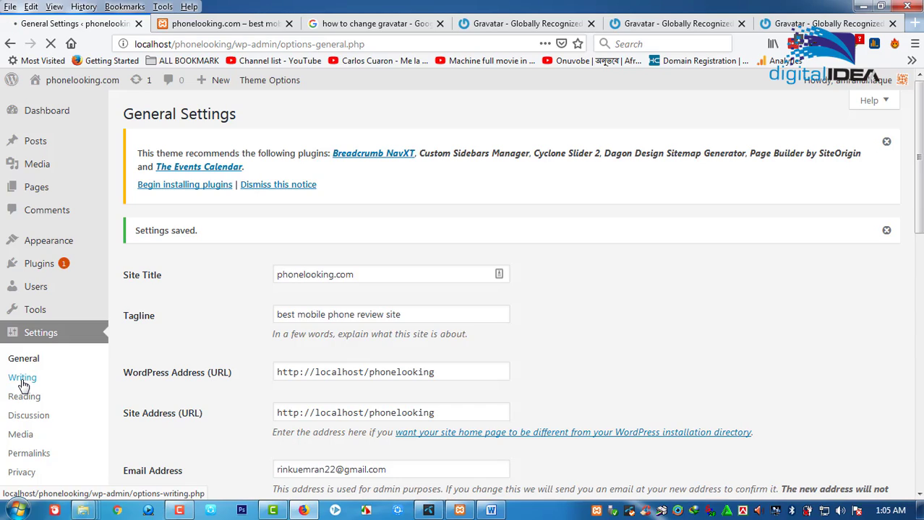
Open the Writing Settings and review the Default Post Category and Default Post Format choices, keeping Uncategorized and Standard.
{"action": "left_click", "coordinate": [21, 385]}
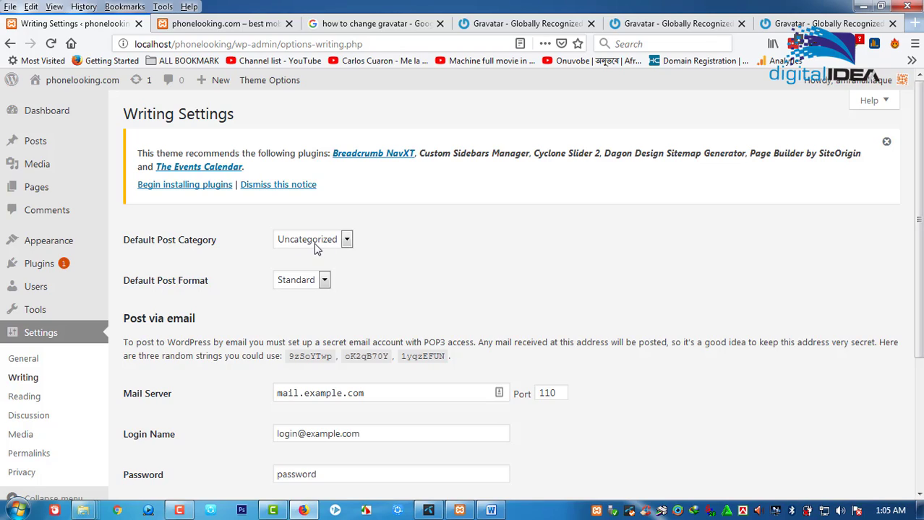
{"action": "left_click", "coordinate": [347, 239]}
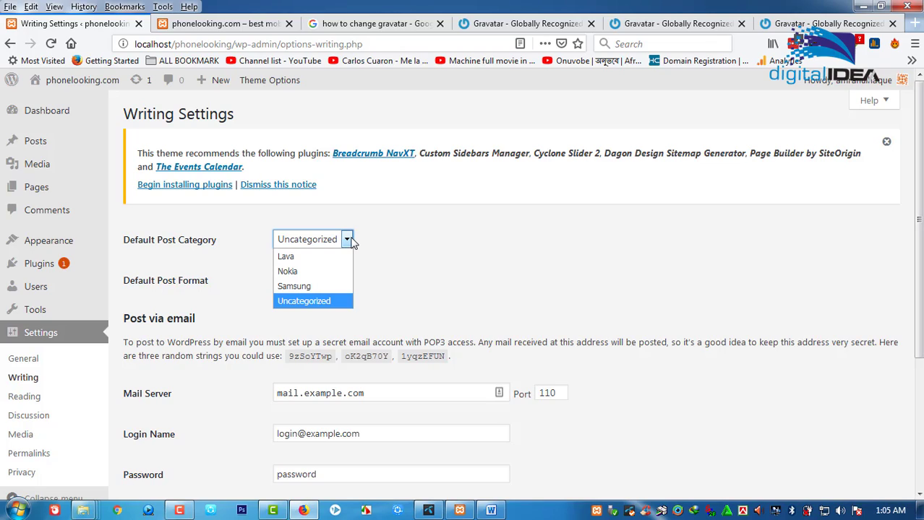
{"action": "left_click", "coordinate": [318, 301]}
{"action": "left_click", "coordinate": [411, 243]}
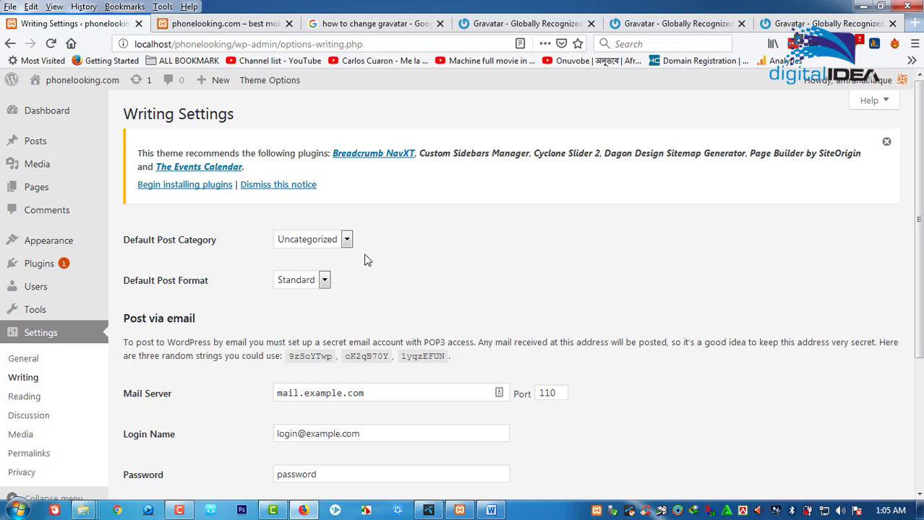
{"action": "left_click", "coordinate": [326, 281]}
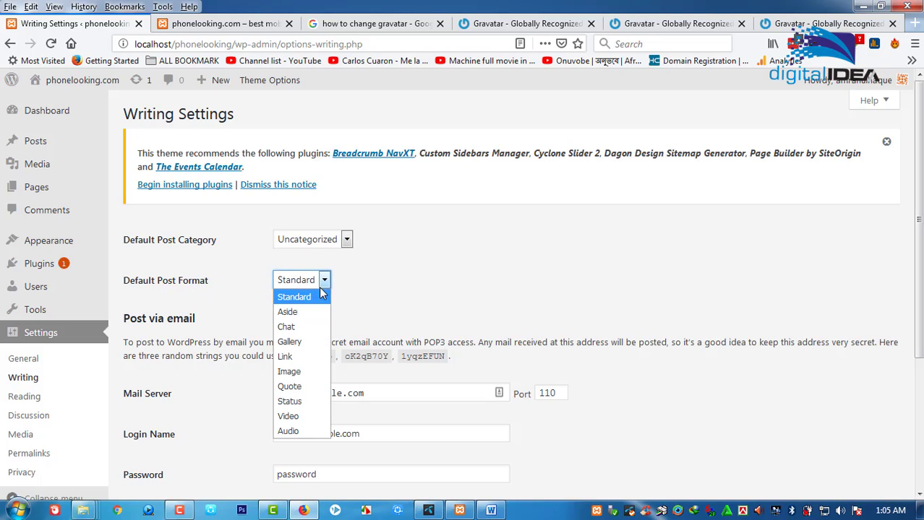
{"action": "left_click", "coordinate": [414, 277]}
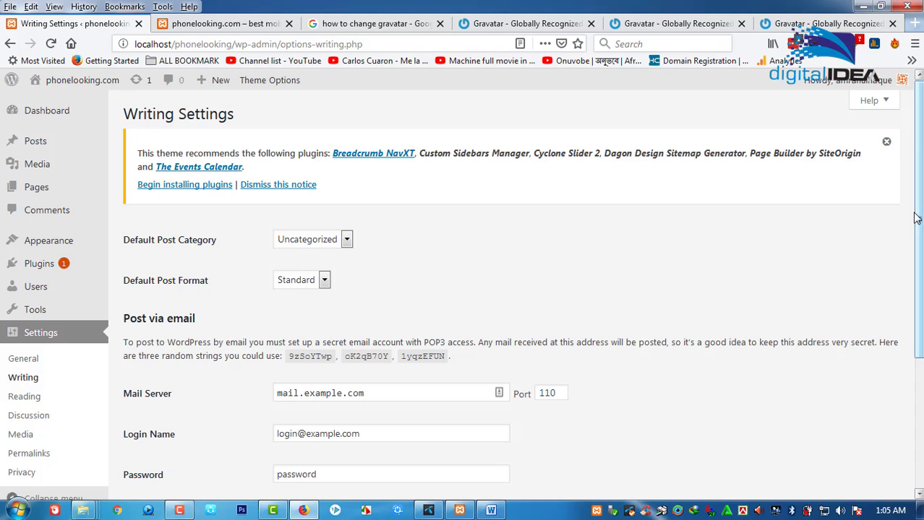
Examine the Post via email fields for mail server, login name and password, and check the Default Mail Category.
{"action": "left_click_drag", "start_coordinate": [919, 224], "coordinate": [918, 333]}
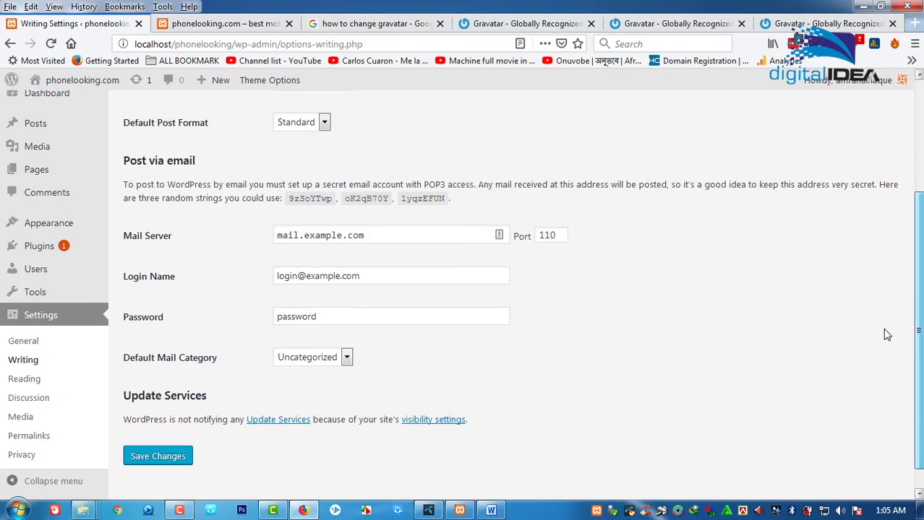
{"action": "left_click_drag", "start_coordinate": [399, 231], "coordinate": [211, 250]}
{"action": "left_click_drag", "start_coordinate": [405, 278], "coordinate": [214, 308]}
{"action": "left_click_drag", "start_coordinate": [350, 317], "coordinate": [129, 337]}
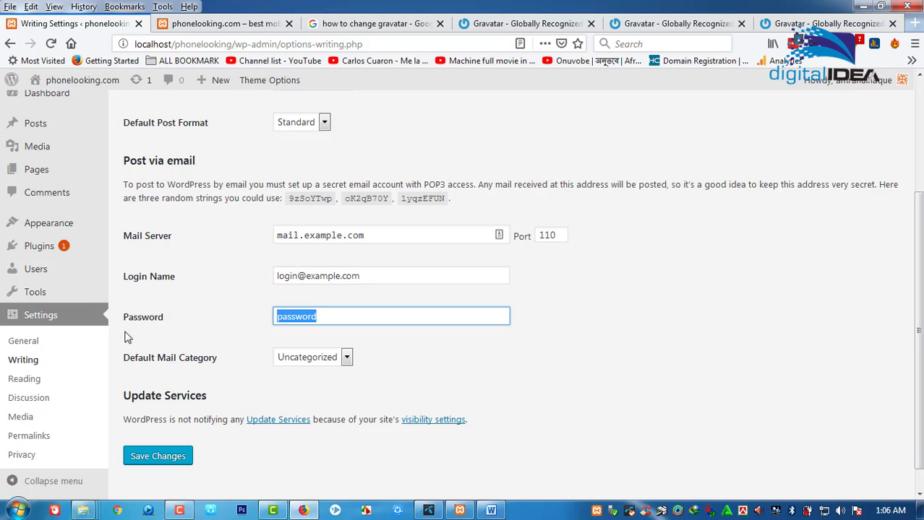
{"action": "left_click", "coordinate": [346, 359]}
{"action": "left_click", "coordinate": [346, 359]}
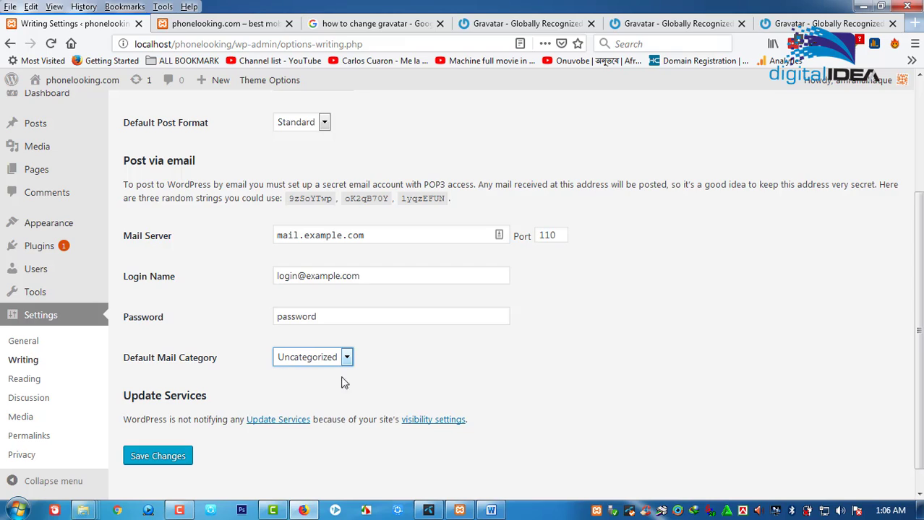
Save the Writing Settings, and open the Reading Settings to review the Your latest posts homepage option.
{"action": "left_click", "coordinate": [165, 456]}
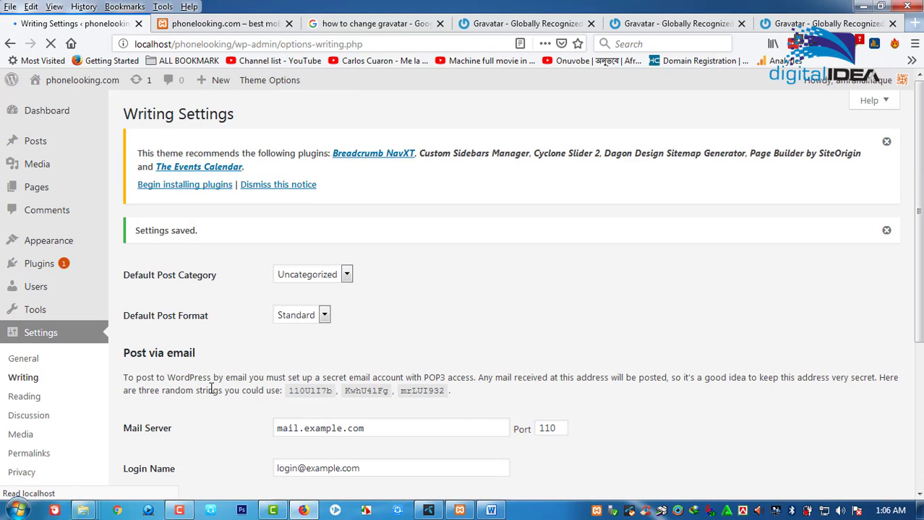
{"action": "left_click", "coordinate": [27, 404]}
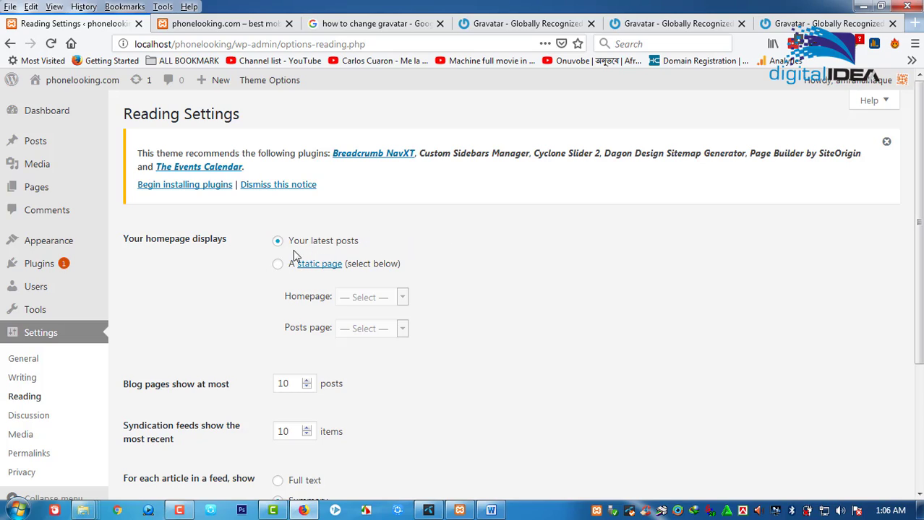
{"action": "left_click_drag", "start_coordinate": [292, 248], "coordinate": [369, 247]}
{"action": "left_click", "coordinate": [445, 241]}
{"action": "left_click_drag", "start_coordinate": [292, 248], "coordinate": [396, 250]}
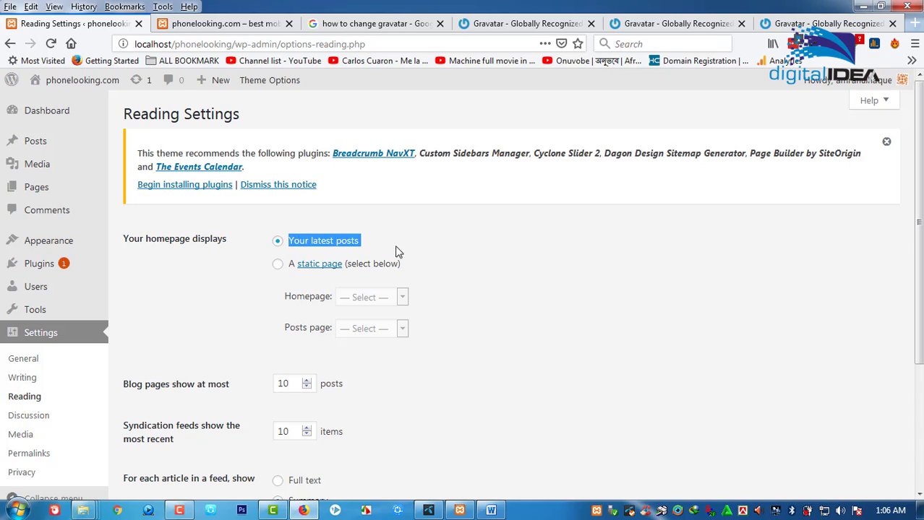
Try the static page option, check its Homepage and Posts page choices, and return the homepage display to Your latest posts.
{"action": "left_click", "coordinate": [277, 265]}
{"action": "left_click", "coordinate": [403, 298]}
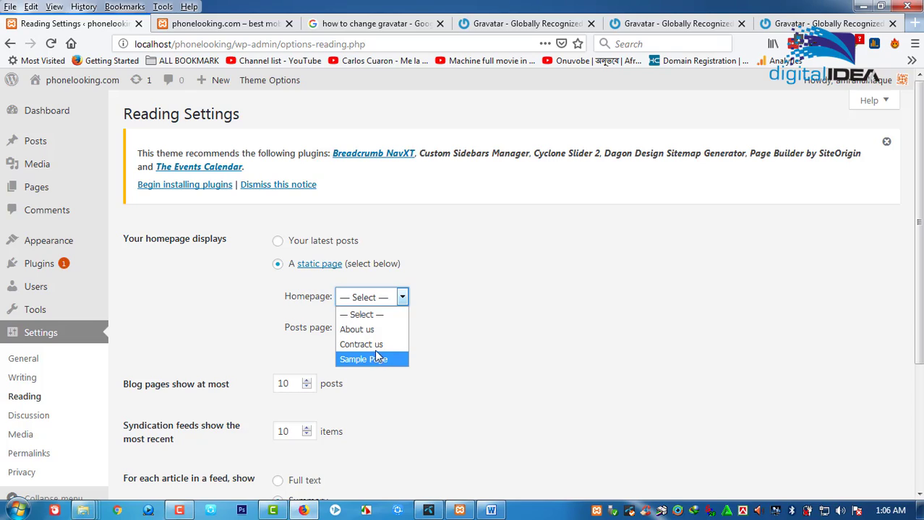
{"action": "left_click", "coordinate": [442, 323]}
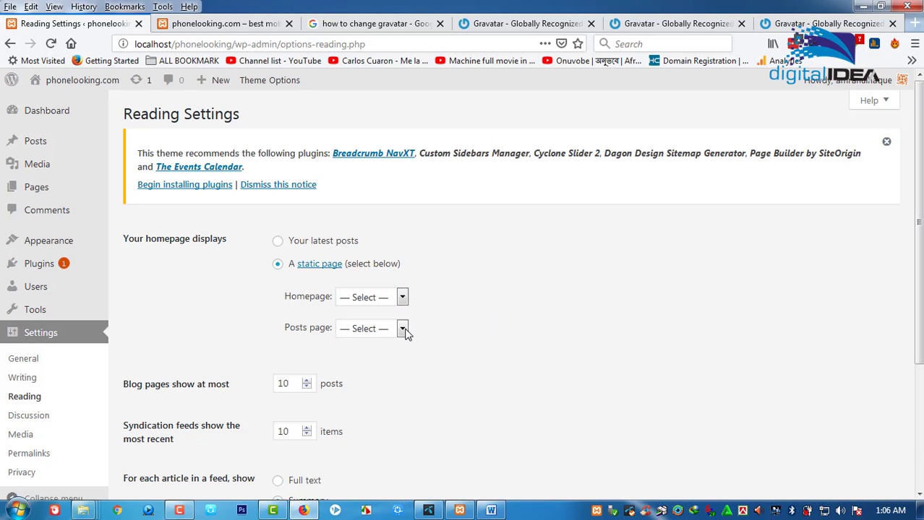
{"action": "left_click", "coordinate": [402, 329]}
{"action": "left_click", "coordinate": [474, 331]}
{"action": "left_click", "coordinate": [289, 242]}
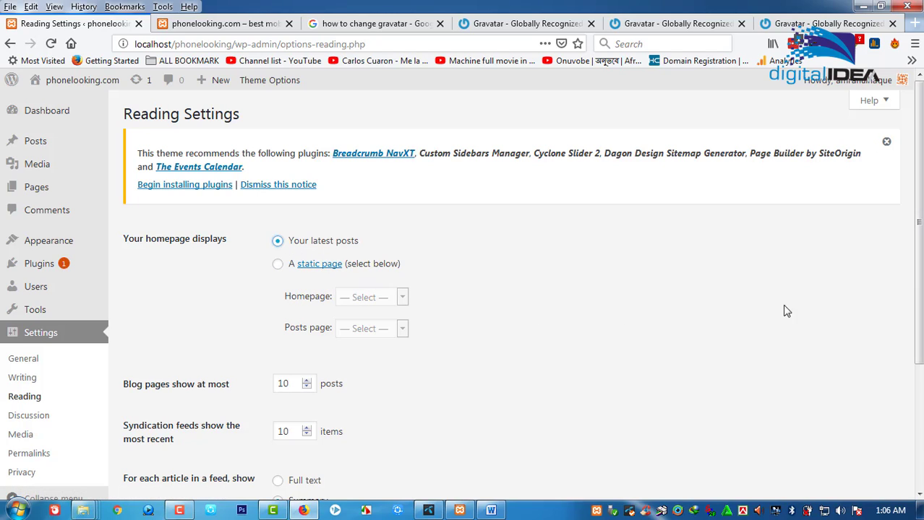
Review the blog page and syndication feed limits, keep Summary for each feed article, and save the Reading Settings.
{"action": "scroll", "coordinate": [549, 321], "scroll_direction": "down", "scroll_amount": 3}
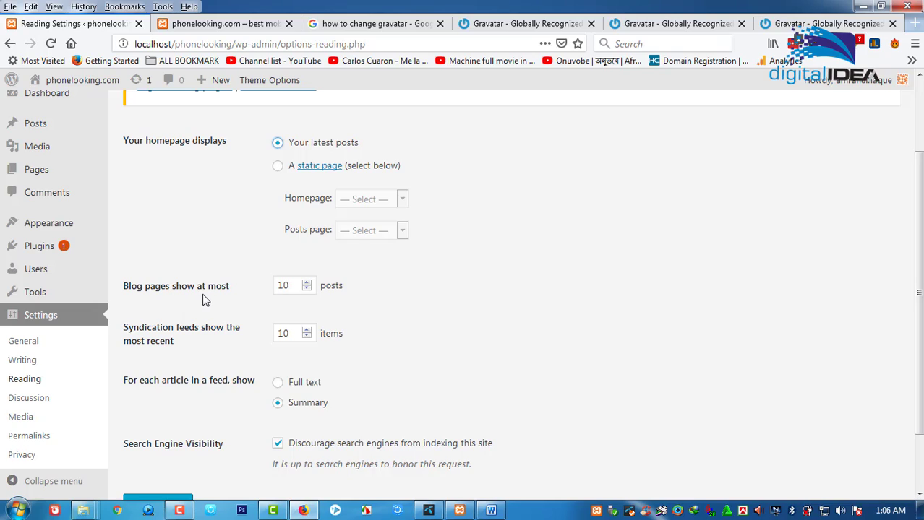
{"action": "left_click_drag", "start_coordinate": [291, 287], "coordinate": [266, 286]}
{"action": "left_click", "coordinate": [464, 304]}
{"action": "left_click_drag", "start_coordinate": [292, 334], "coordinate": [253, 333]}
{"action": "left_click", "coordinate": [474, 316]}
{"action": "left_click", "coordinate": [277, 382]}
{"action": "left_click", "coordinate": [278, 403]}
{"action": "scroll", "coordinate": [921, 307], "scroll_direction": "down", "scroll_amount": 1}
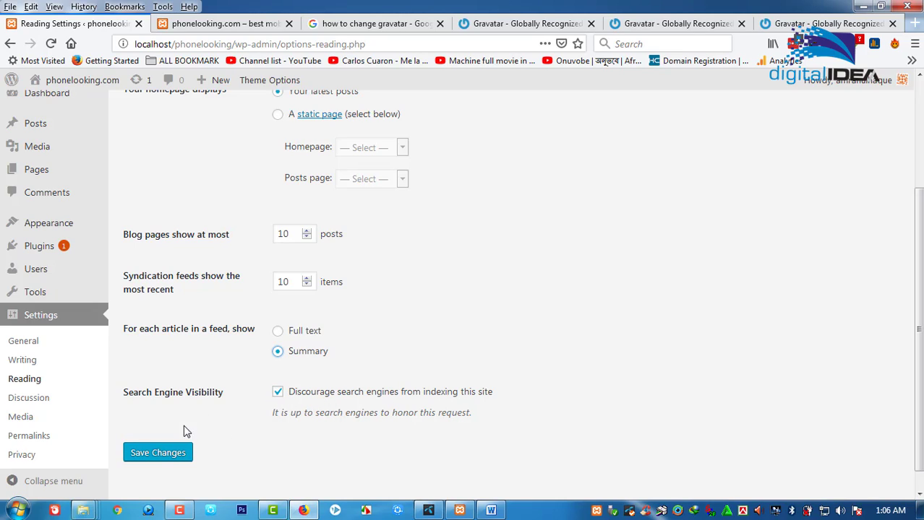
{"action": "left_click", "coordinate": [150, 451]}
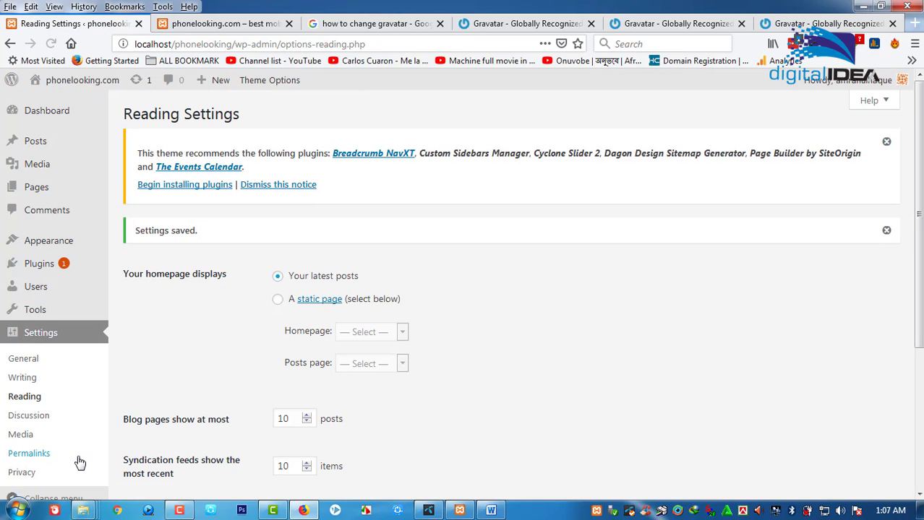
Open the Discussion Settings and review the article comment and comment author options, permanently dismissing the Windows color scheme prompt.
{"action": "left_click", "coordinate": [29, 419]}
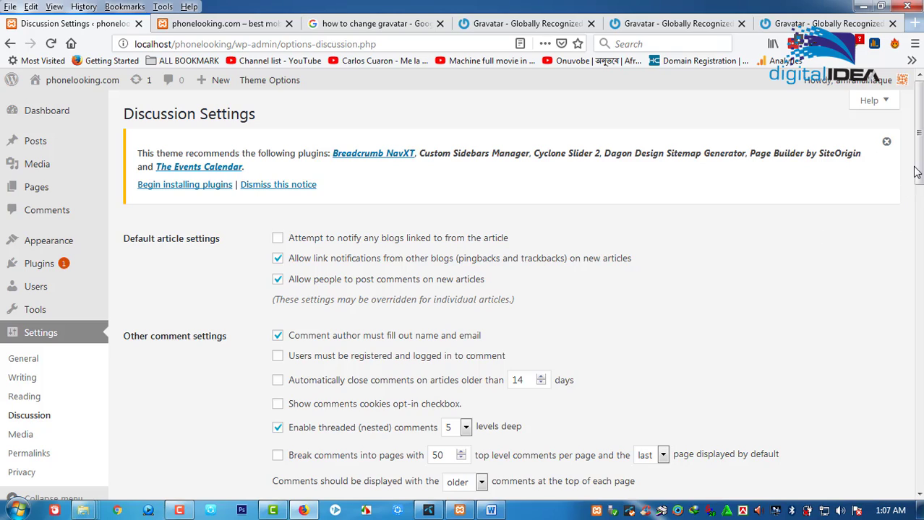
{"action": "scroll", "coordinate": [916, 172], "scroll_direction": "down", "scroll_amount": 2}
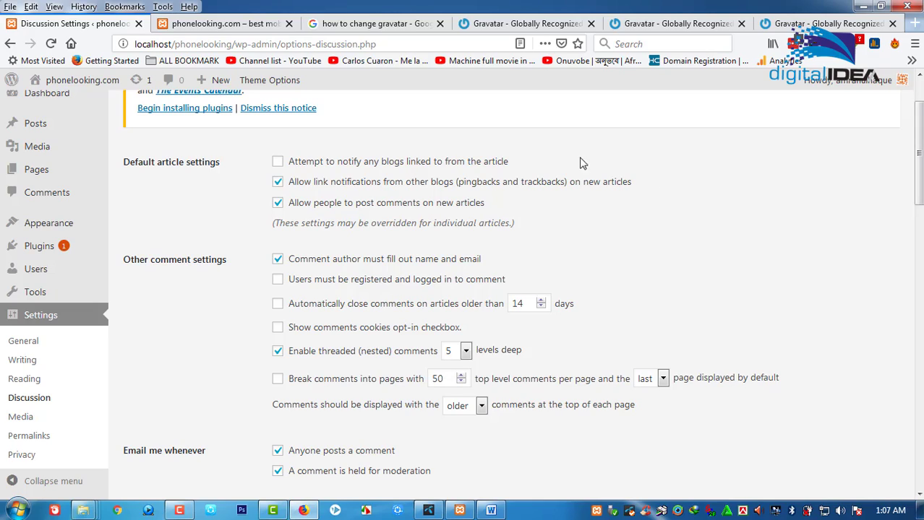
{"action": "left_click_drag", "start_coordinate": [493, 207], "coordinate": [271, 227]}
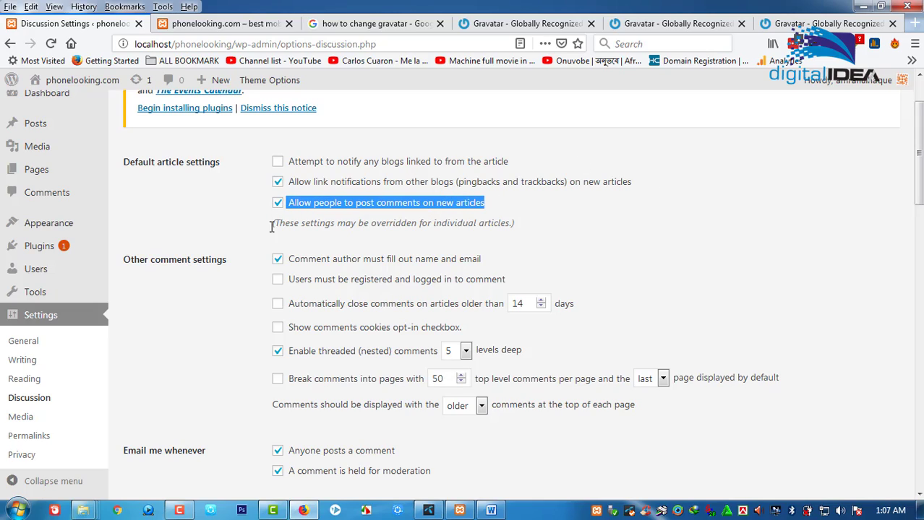
{"action": "left_click", "coordinate": [209, 196]}
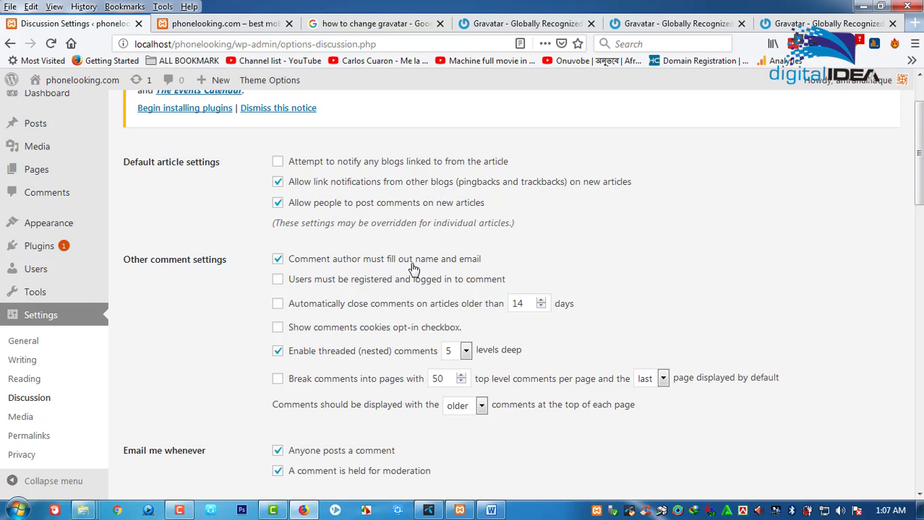
{"action": "left_click_drag", "start_coordinate": [412, 269], "coordinate": [482, 264]}
{"action": "left_click", "coordinate": [574, 250]}
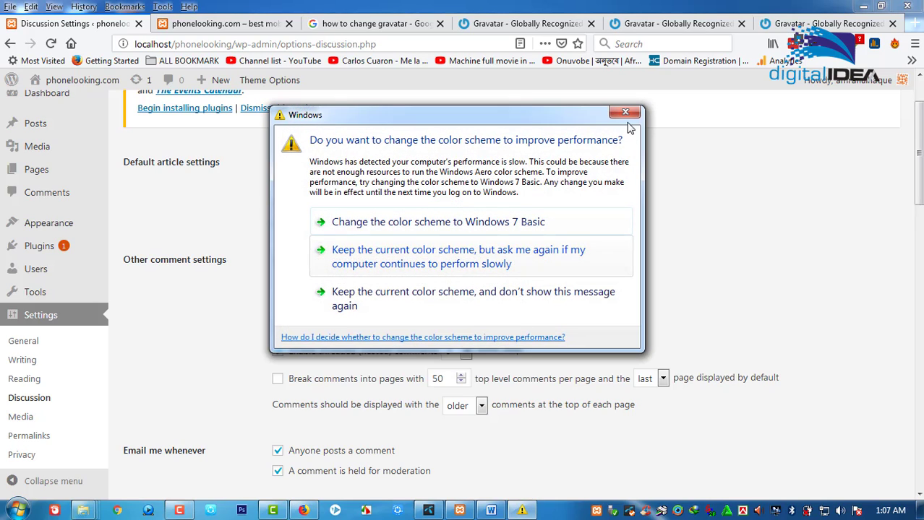
{"action": "left_click", "coordinate": [364, 289]}
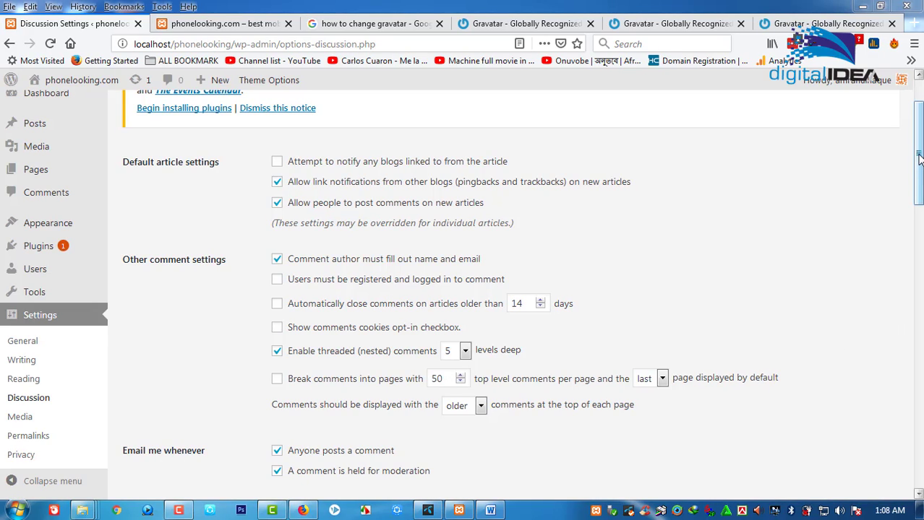
Examine the Before a comment appears options for manual approval and a previously approved comment author.
{"action": "scroll", "coordinate": [920, 180], "scroll_direction": "down", "scroll_amount": 2}
{"action": "left_click_drag", "start_coordinate": [919, 177], "coordinate": [913, 216]}
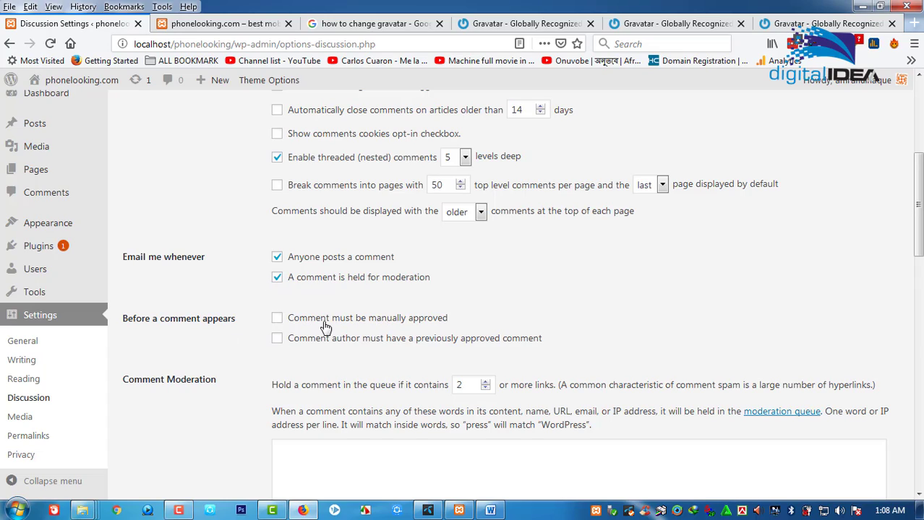
{"action": "left_click_drag", "start_coordinate": [280, 316], "coordinate": [481, 321]}
{"action": "left_click", "coordinate": [589, 279]}
{"action": "left_click_drag", "start_coordinate": [570, 337], "coordinate": [283, 338]}
{"action": "left_click", "coordinate": [566, 330]}
{"action": "left_click_drag", "start_coordinate": [536, 340], "coordinate": [288, 338]}
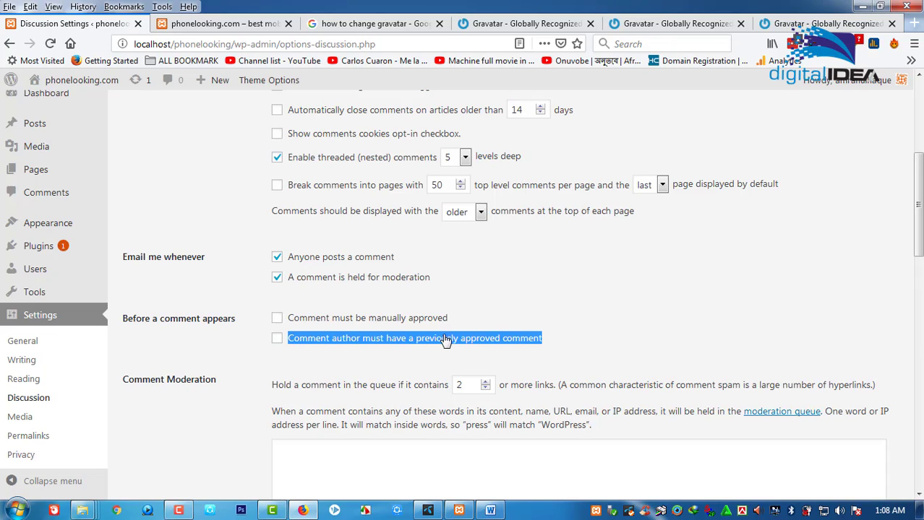
{"action": "left_click", "coordinate": [558, 340]}
{"action": "left_click_drag", "start_coordinate": [539, 339], "coordinate": [287, 338]}
{"action": "left_click", "coordinate": [558, 297]}
{"action": "left_click_drag", "start_coordinate": [539, 339], "coordinate": [287, 340]}
{"action": "left_click", "coordinate": [558, 337]}
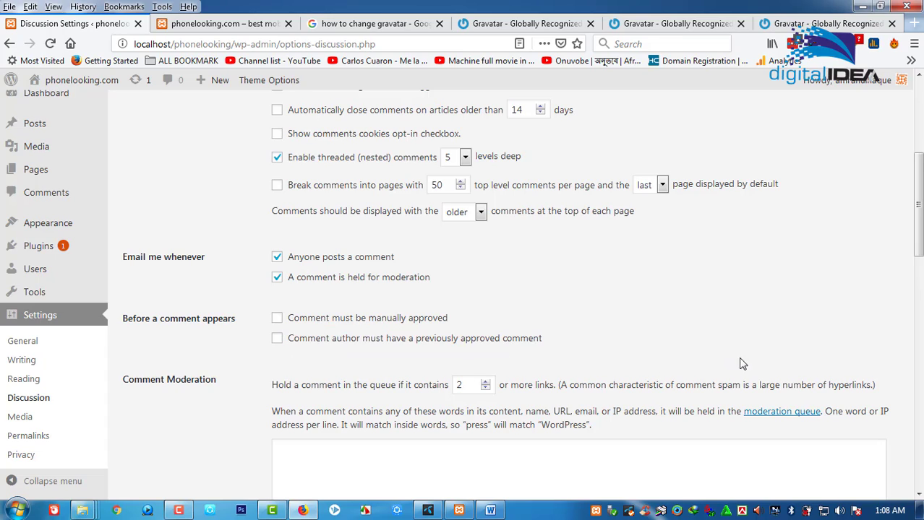
Review the avatar options, keeping Identicon (Generated) as the default avatar, and save the Discussion Settings.
{"action": "left_click_drag", "start_coordinate": [919, 229], "coordinate": [919, 406]}
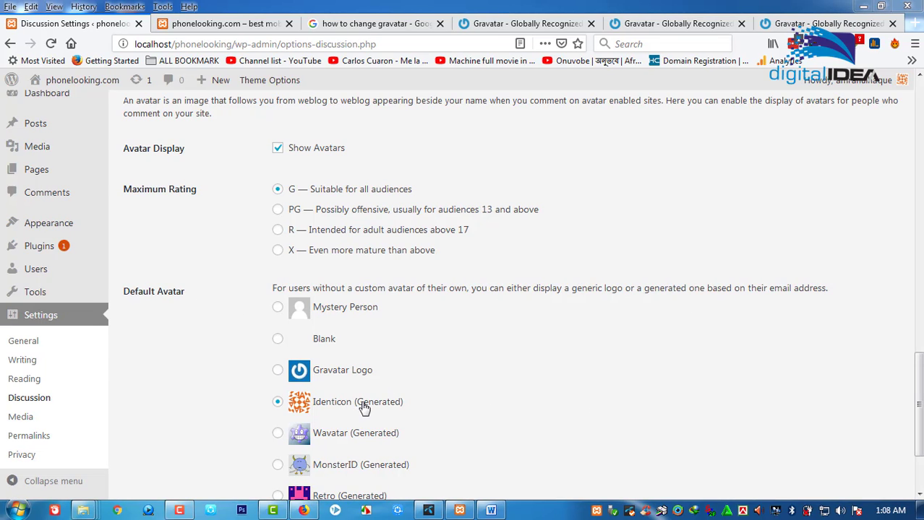
{"action": "left_click_drag", "start_coordinate": [920, 379], "coordinate": [921, 427]}
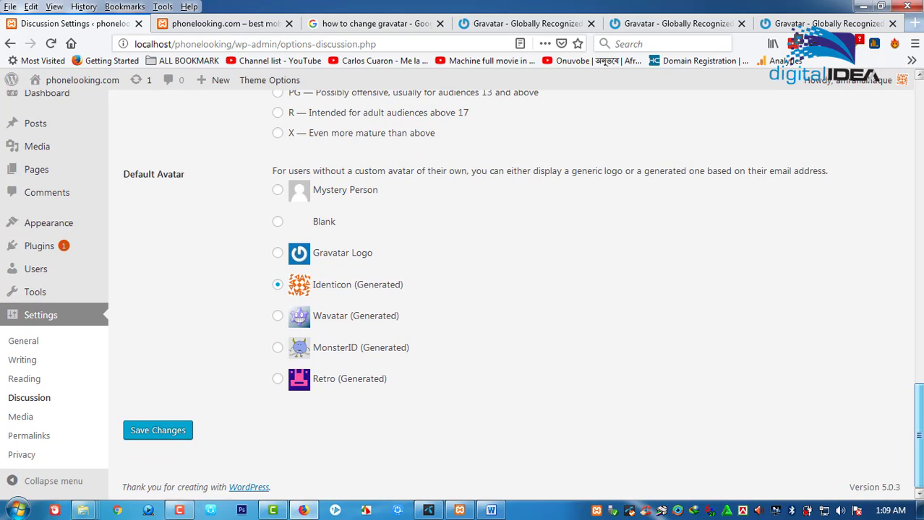
{"action": "left_click", "coordinate": [160, 431]}
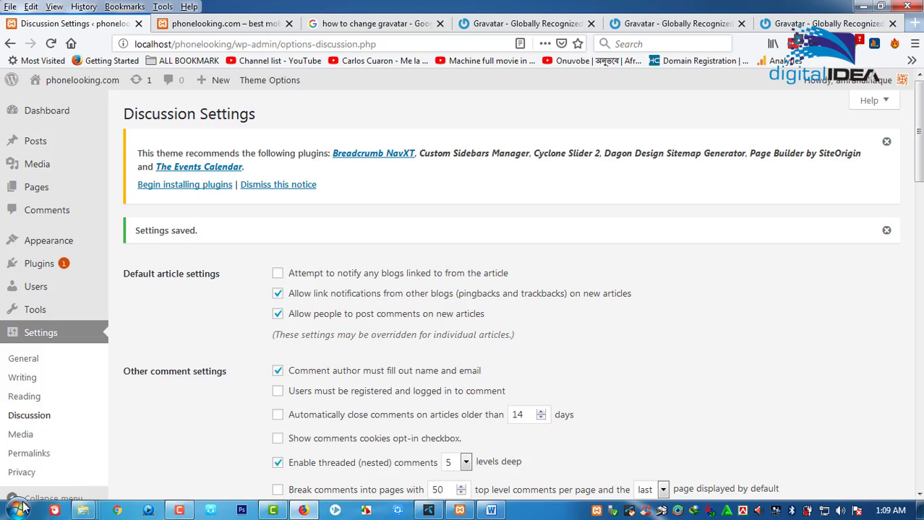
Open the Media Settings and review the thumbnail, medium and large image sizes.
{"action": "left_click", "coordinate": [21, 437]}
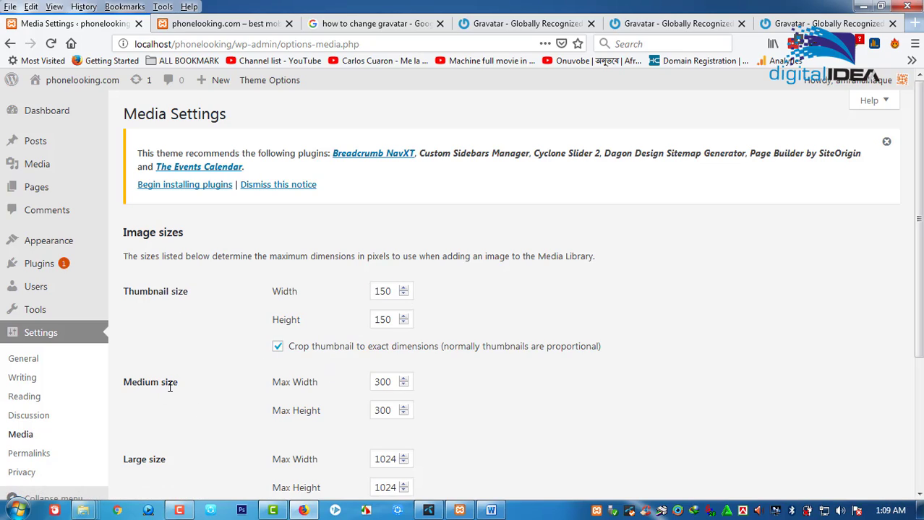
{"action": "left_click_drag", "start_coordinate": [270, 387], "coordinate": [172, 453]}
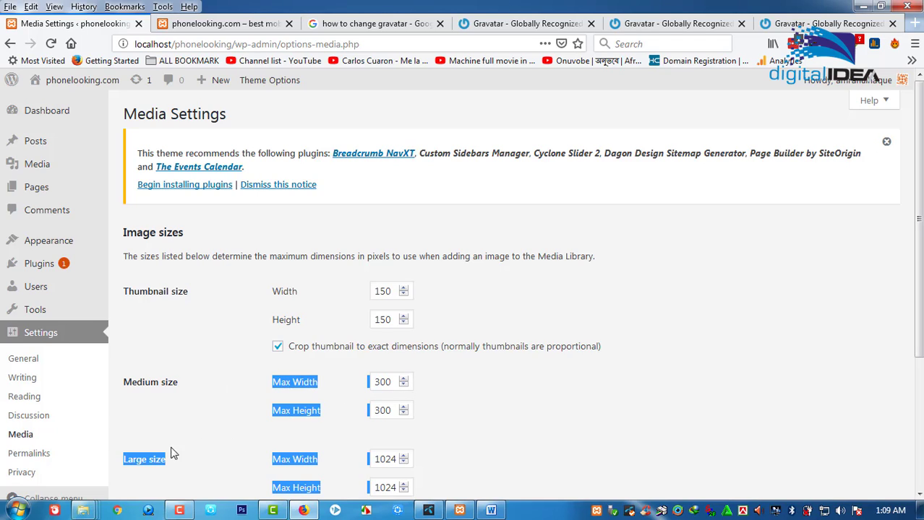
{"action": "left_click", "coordinate": [635, 410]}
{"action": "left_click_drag", "start_coordinate": [919, 221], "coordinate": [918, 303]}
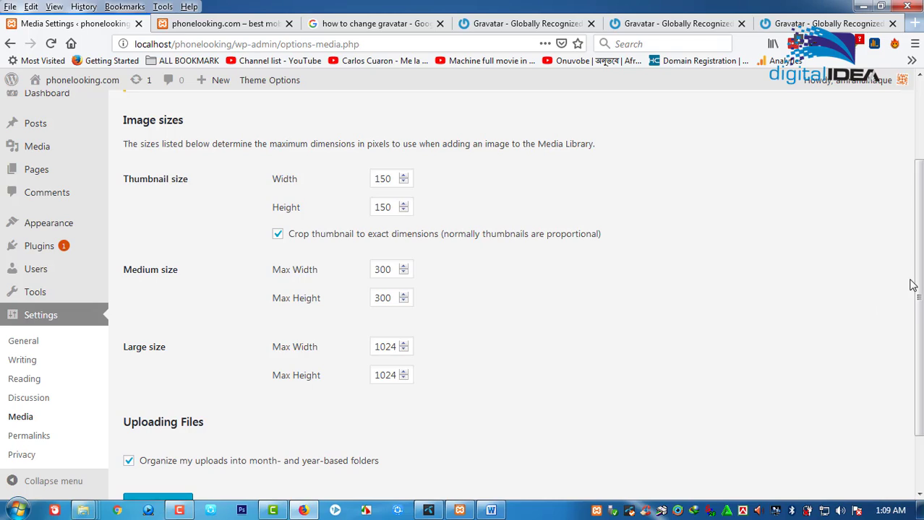
Check the option to organize uploads into month- and year-based folders, and save the Media Settings.
{"action": "scroll", "coordinate": [912, 285], "scroll_direction": "down", "scroll_amount": 2}
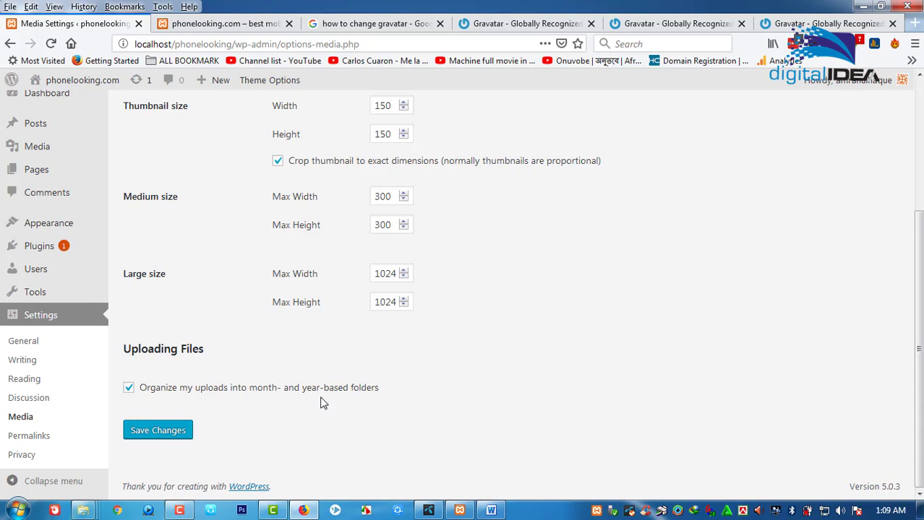
{"action": "left_click_drag", "start_coordinate": [415, 394], "coordinate": [140, 399]}
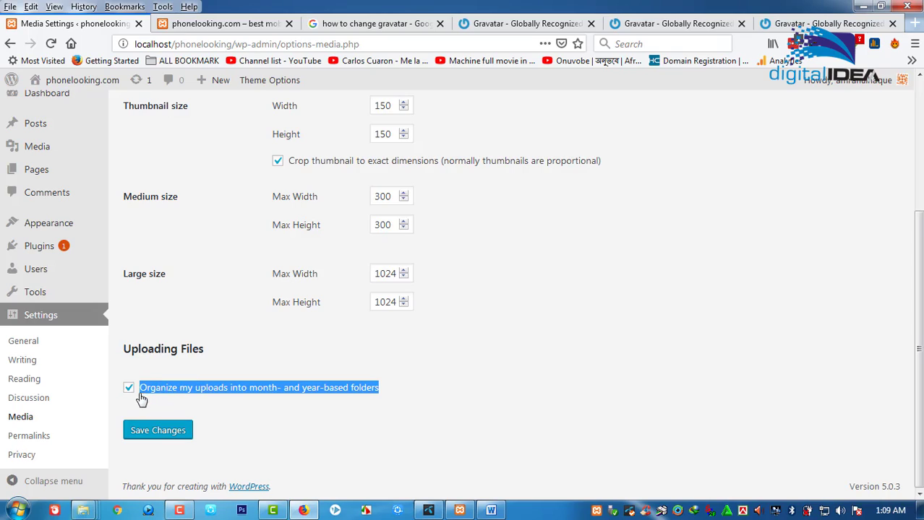
{"action": "left_click", "coordinate": [494, 363]}
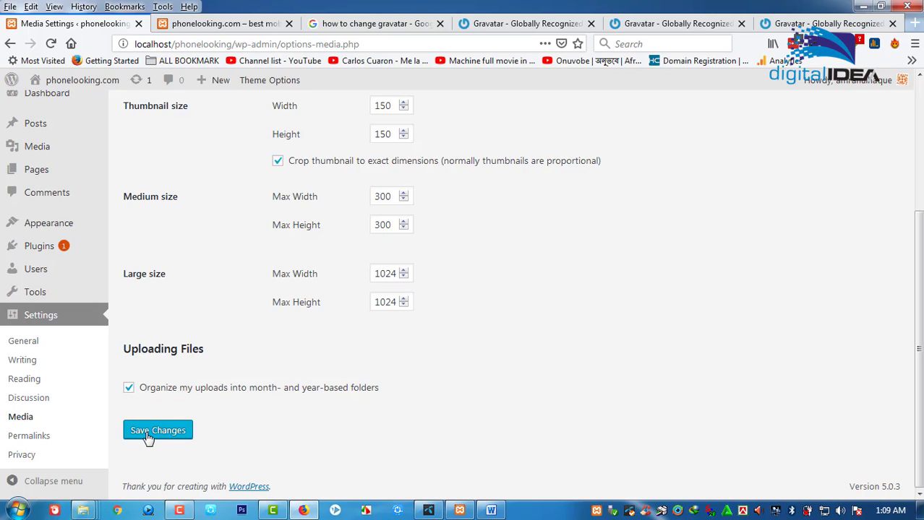
{"action": "left_click", "coordinate": [183, 431]}
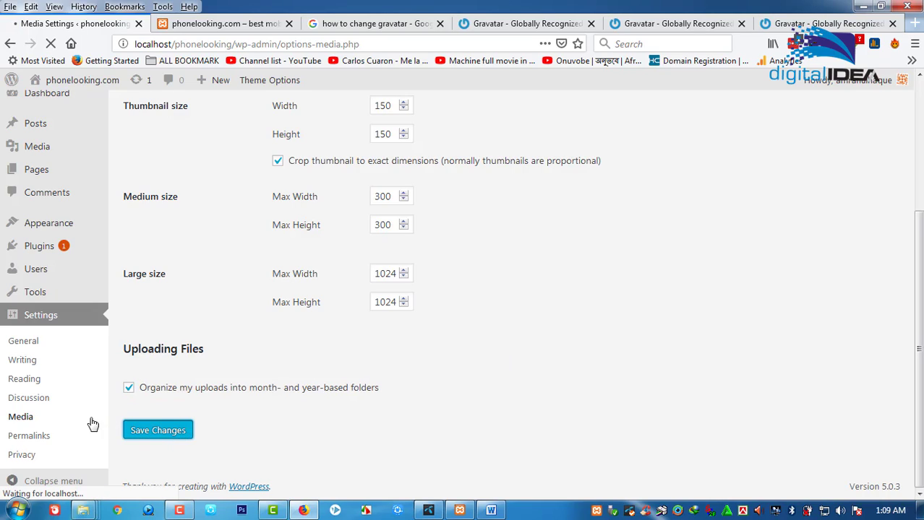
Open the Permalink Settings and review the common URL structures from Plain to Custom Structure.
{"action": "left_click", "coordinate": [40, 443]}
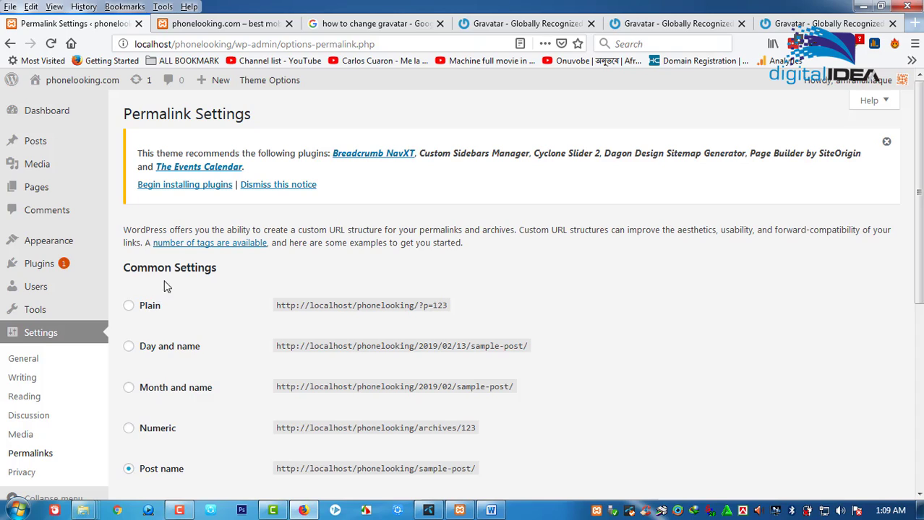
{"action": "left_click_drag", "start_coordinate": [919, 163], "coordinate": [919, 208]}
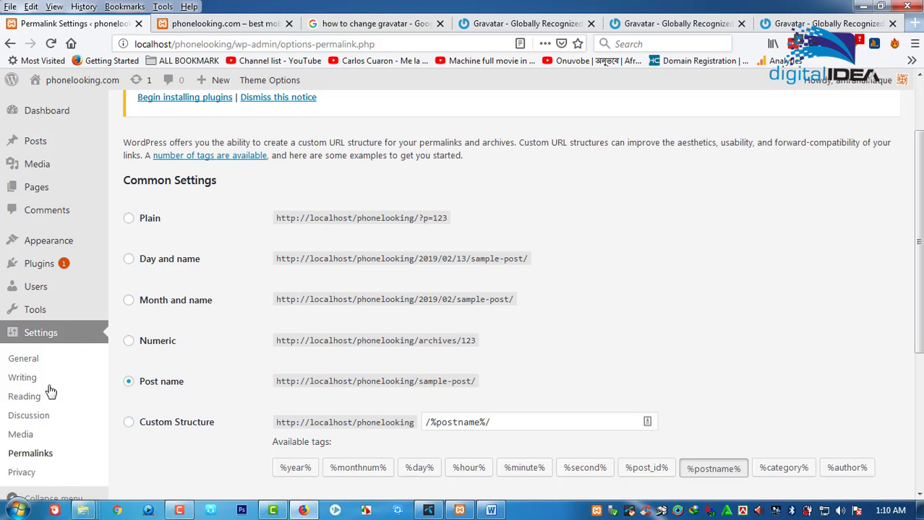
Open the Privacy Settings, check the existing page choices, and apply Privacy Policy (Draft) as the Privacy Policy page.
{"action": "left_click", "coordinate": [22, 473]}
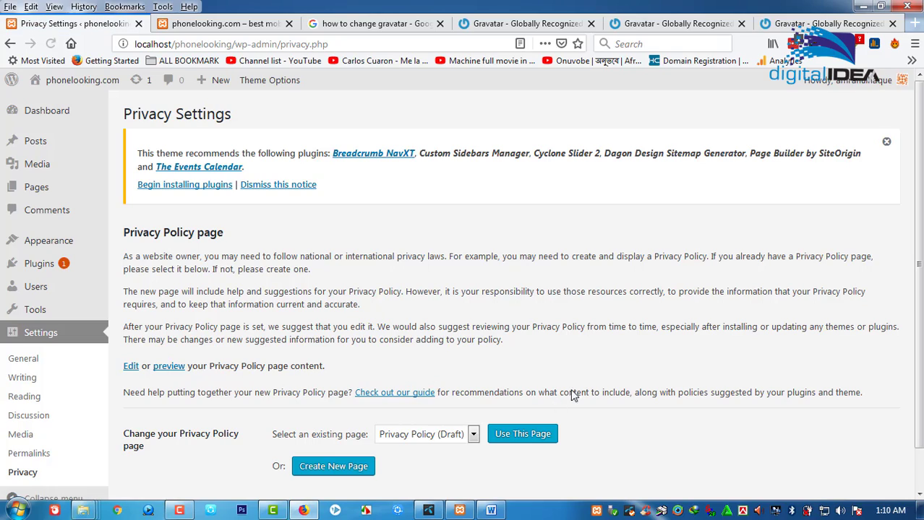
{"action": "scroll", "coordinate": [376, 424], "scroll_direction": "down", "scroll_amount": 1}
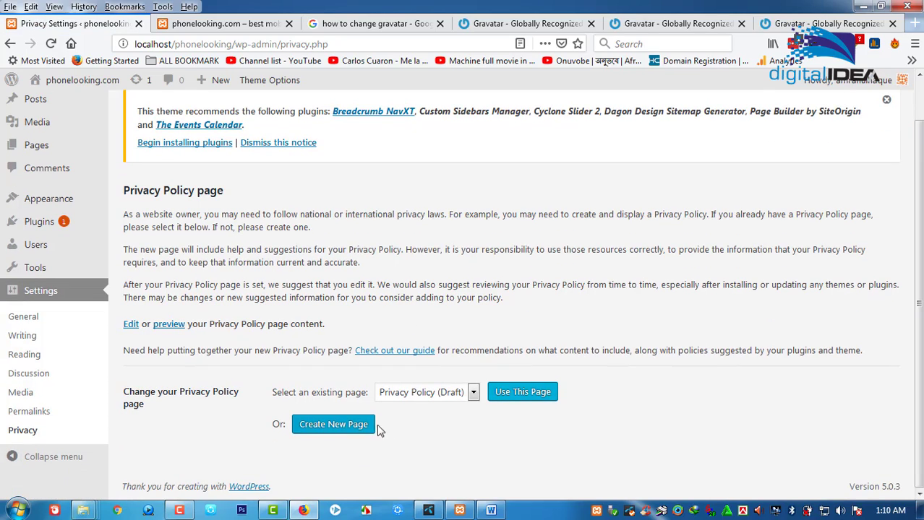
{"action": "left_click", "coordinate": [474, 393]}
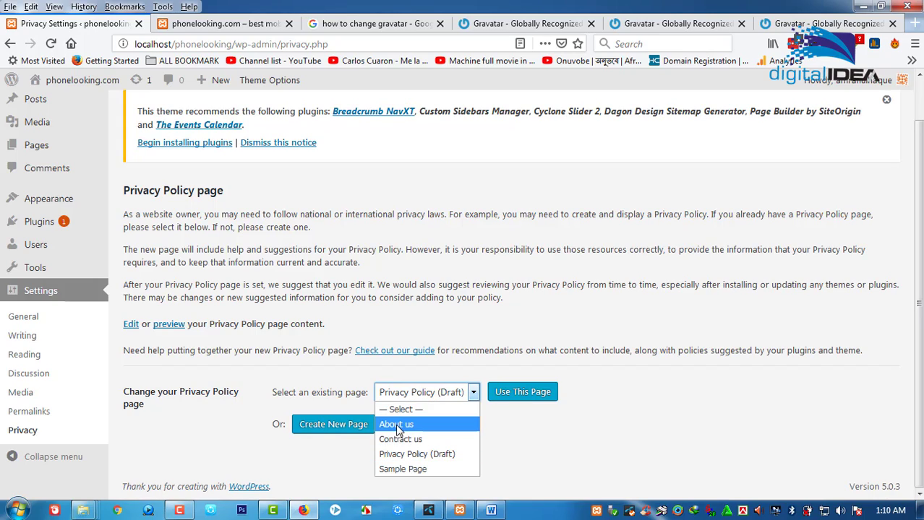
{"action": "left_click", "coordinate": [516, 397]}
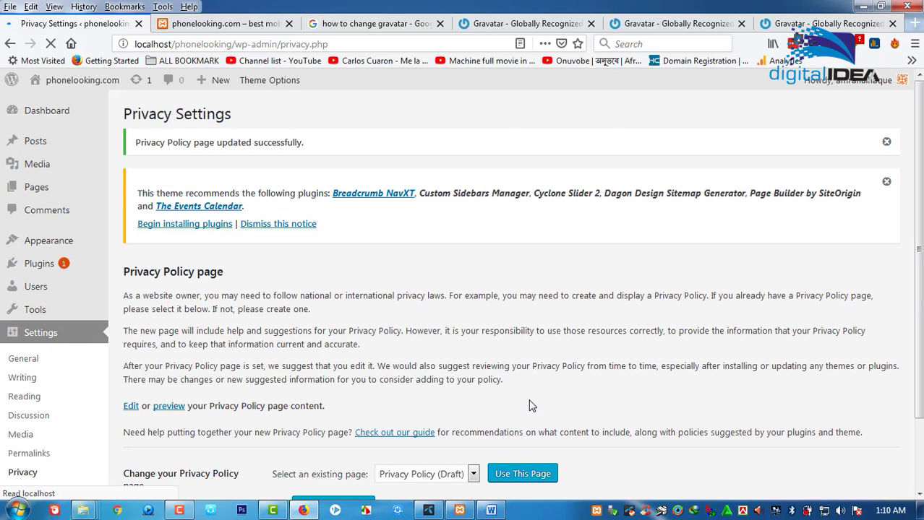
{"action": "scroll", "coordinate": [918, 192], "scroll_direction": "down", "scroll_amount": 2}
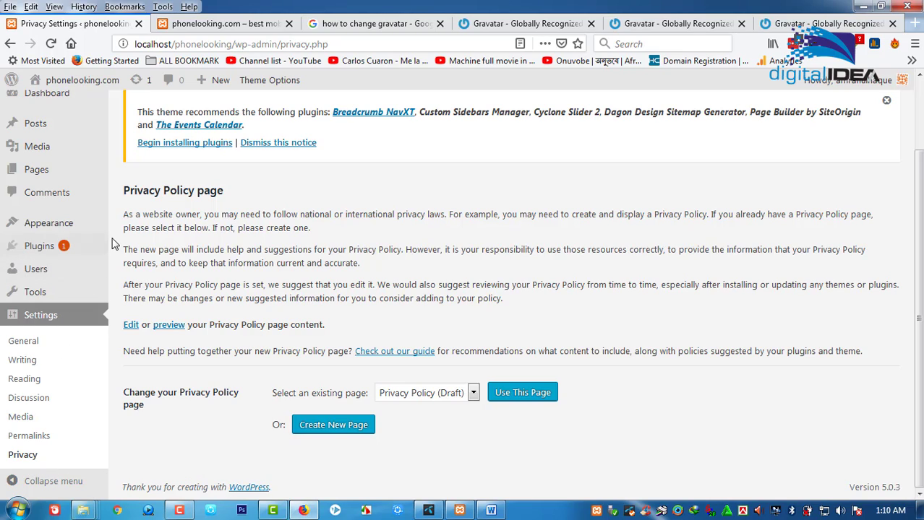
{"action": "scroll", "coordinate": [917, 303], "scroll_direction": "up", "scroll_amount": 2}
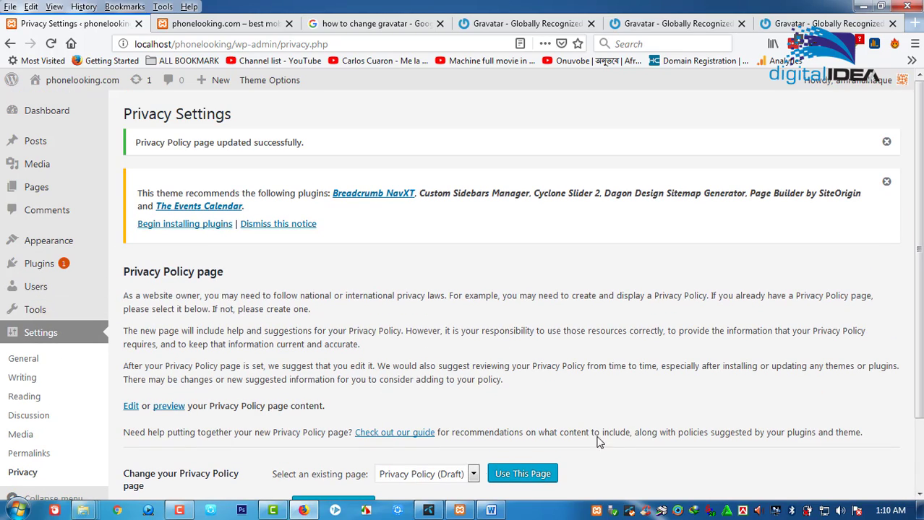
{"action": "left_click", "coordinate": [184, 514]}
{"action": "left_click", "coordinate": [184, 515]}
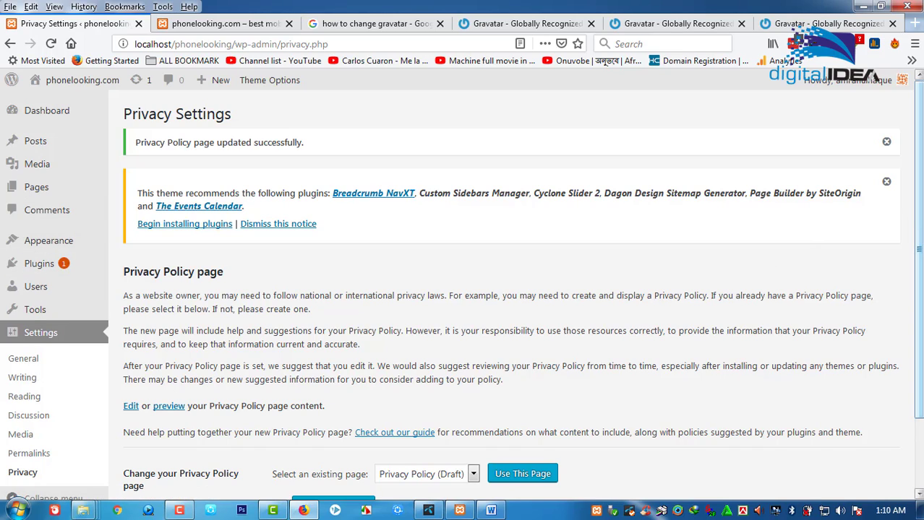
{"action": "scroll", "coordinate": [867, 250], "scroll_direction": "down", "scroll_amount": 1}
{"action": "scroll", "coordinate": [723, 217], "scroll_direction": "up", "scroll_amount": 1}
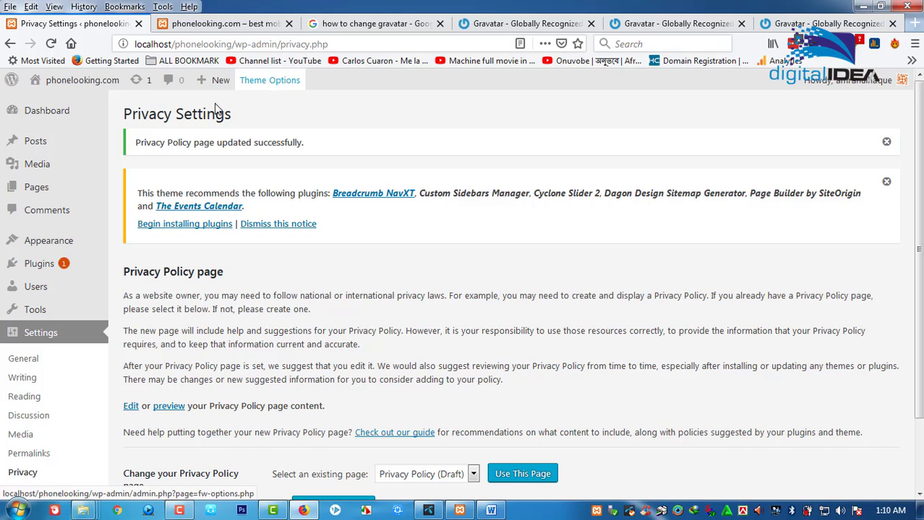
Open the Dashboard home and review the Welcome panel, At a Glance, Activity, Quick Draft and WordPress Events and News boxes.
{"action": "left_click", "coordinate": [26, 118]}
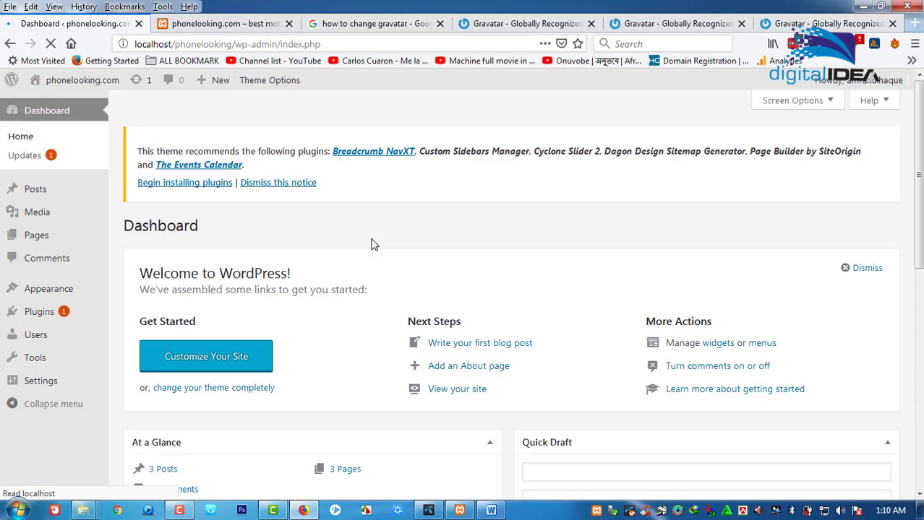
{"action": "mouse_move", "coordinate": [901, 81]}
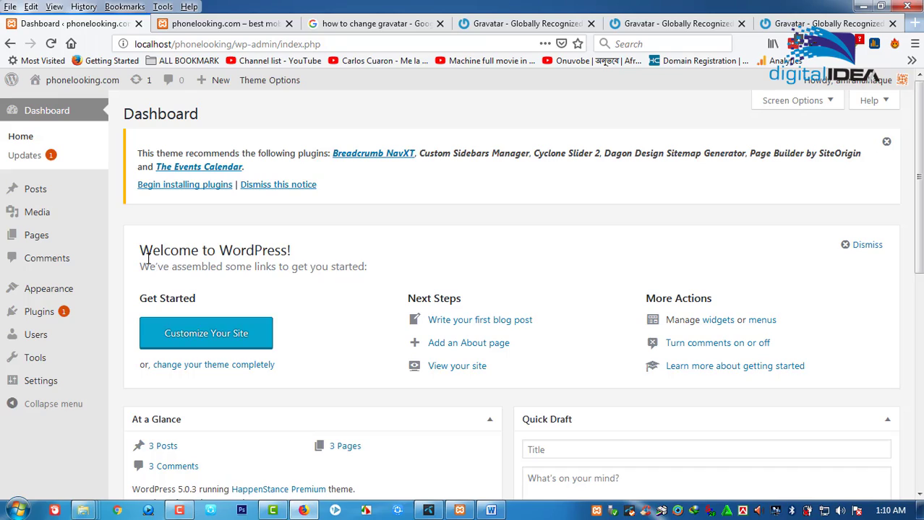
{"action": "left_click_drag", "start_coordinate": [143, 250], "coordinate": [829, 370]}
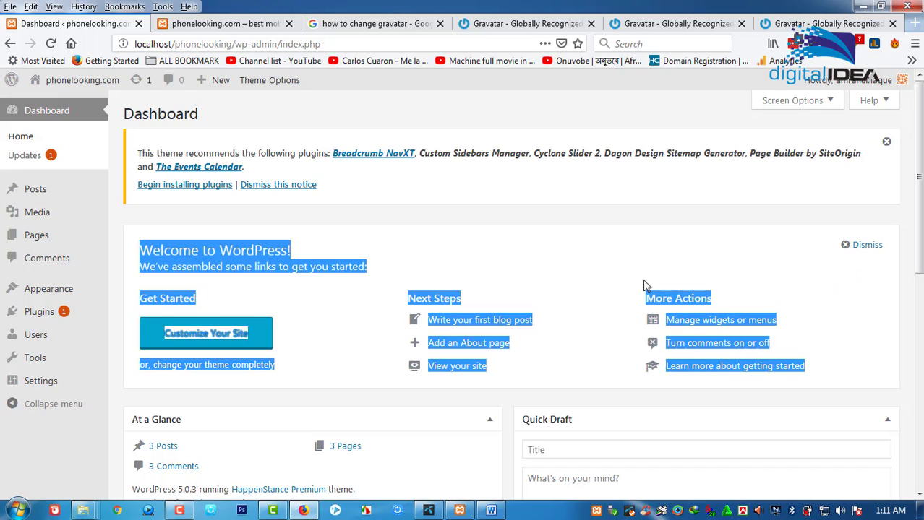
{"action": "left_click", "coordinate": [446, 268]}
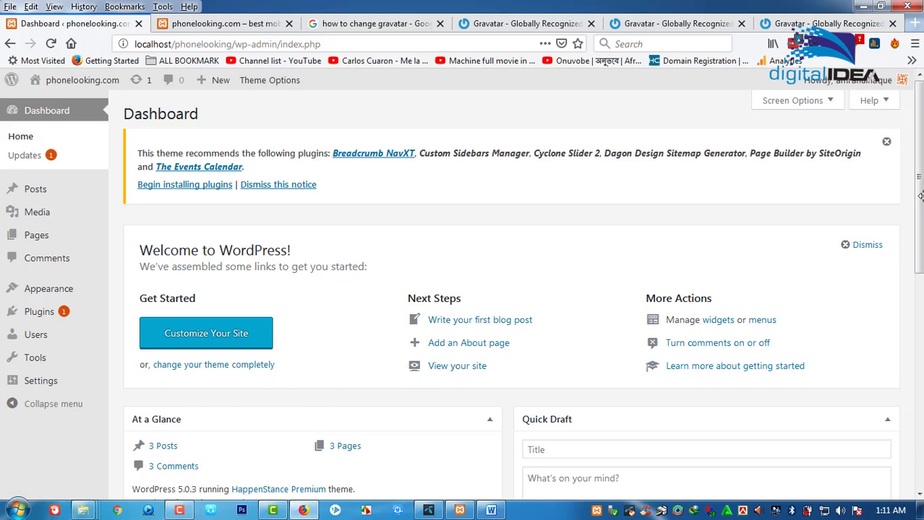
{"action": "scroll", "coordinate": [920, 198], "scroll_direction": "down", "scroll_amount": 3}
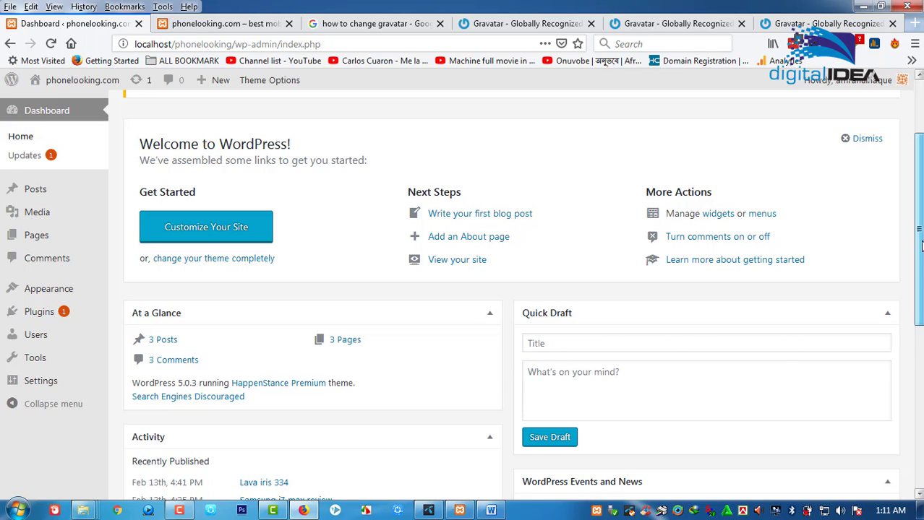
{"action": "scroll", "coordinate": [676, 344], "scroll_direction": "down", "scroll_amount": 5}
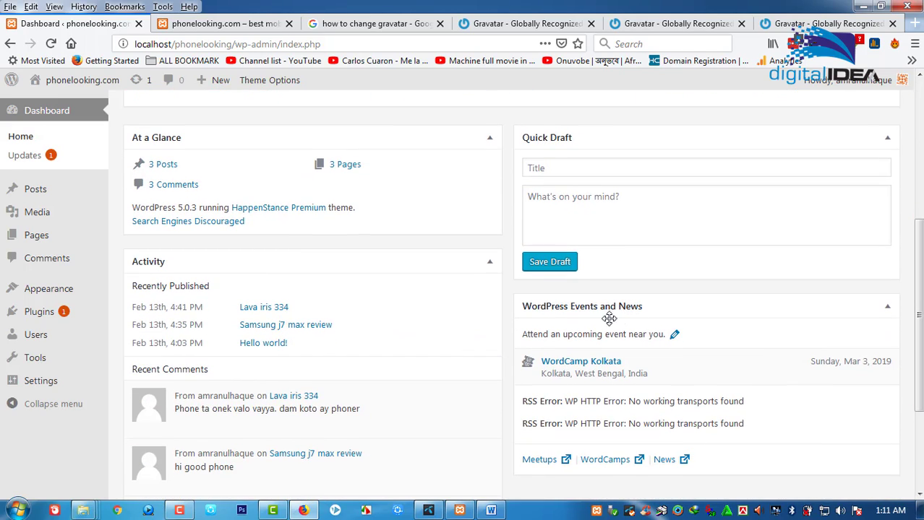
{"action": "left_click_drag", "start_coordinate": [920, 255], "coordinate": [920, 333]}
{"action": "scroll", "coordinate": [365, 195], "scroll_direction": "up", "scroll_amount": 10}
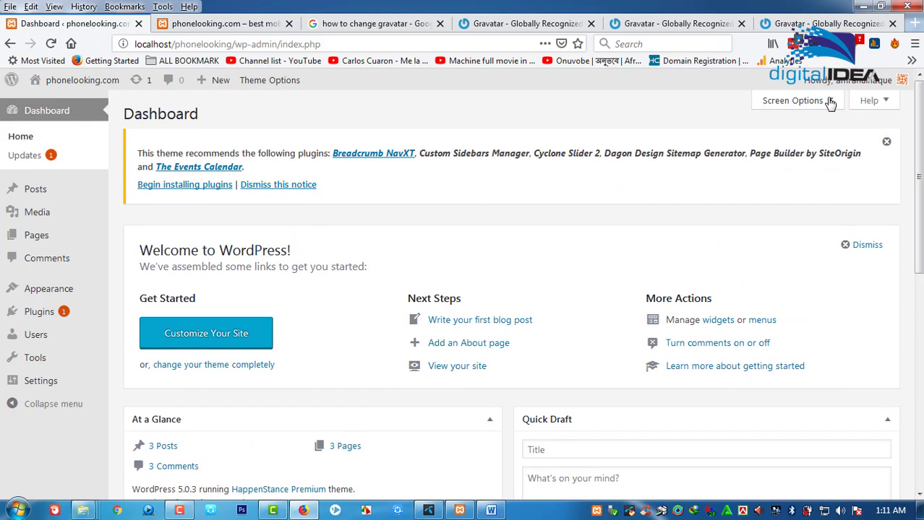
Hide the Welcome, At a Glance, Activity, Quick Draft and WordPress Events and News boxes on the Dashboard through Screen Options.
{"action": "left_click", "coordinate": [831, 102]}
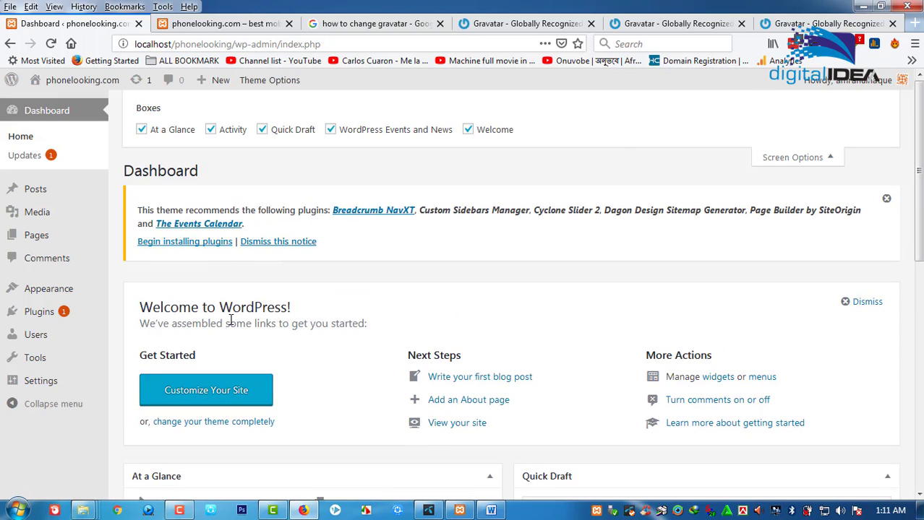
{"action": "left_click", "coordinate": [469, 130]}
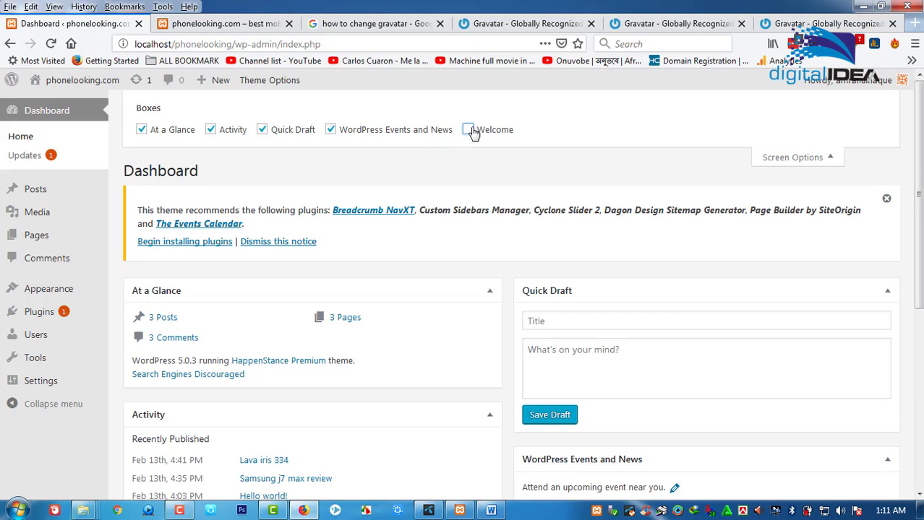
{"action": "left_click", "coordinate": [469, 131]}
{"action": "left_click", "coordinate": [469, 130]}
{"action": "left_click", "coordinate": [141, 130]}
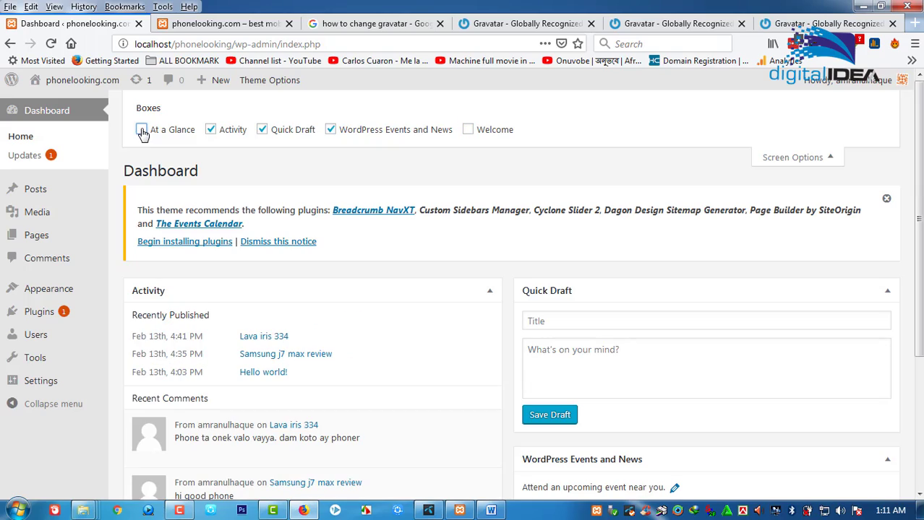
{"action": "left_click", "coordinate": [211, 131]}
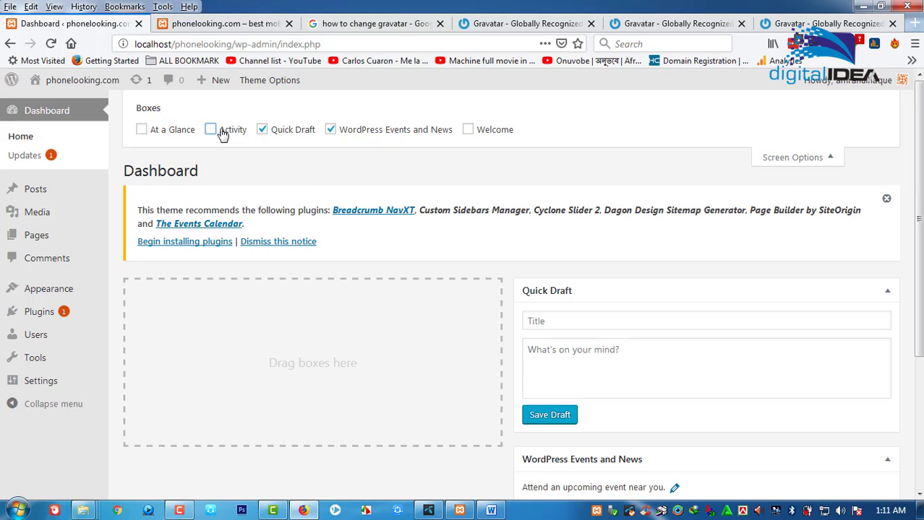
{"action": "left_click", "coordinate": [262, 129]}
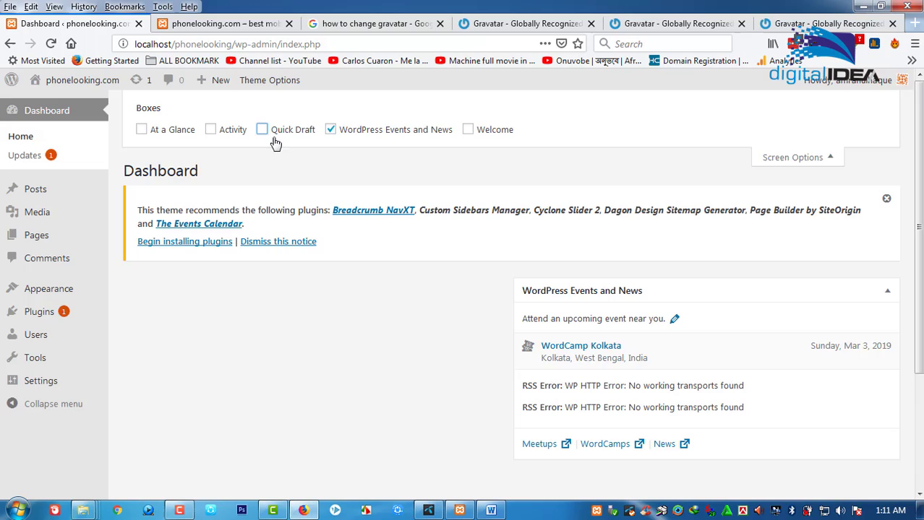
{"action": "left_click", "coordinate": [330, 130]}
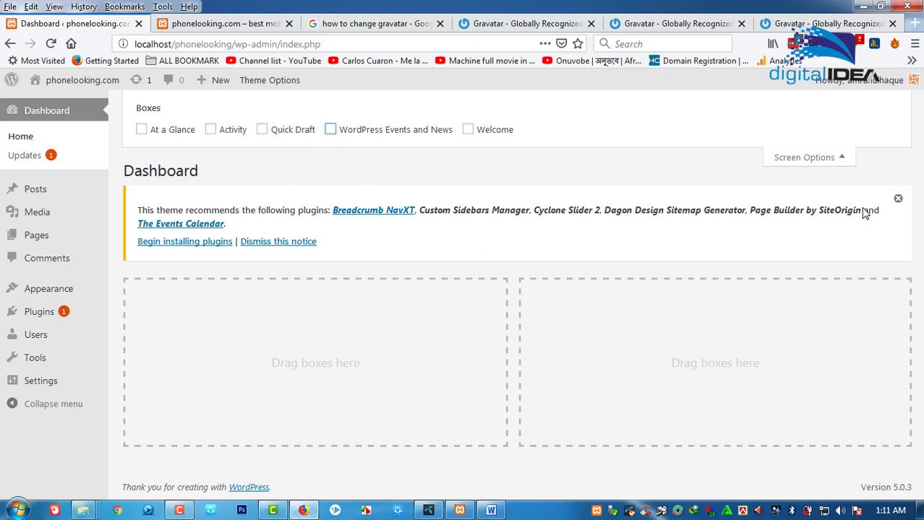
Dismiss the recommended plugins notice, show all five Dashboard boxes again, and close the Screen Options.
{"action": "left_click", "coordinate": [897, 199]}
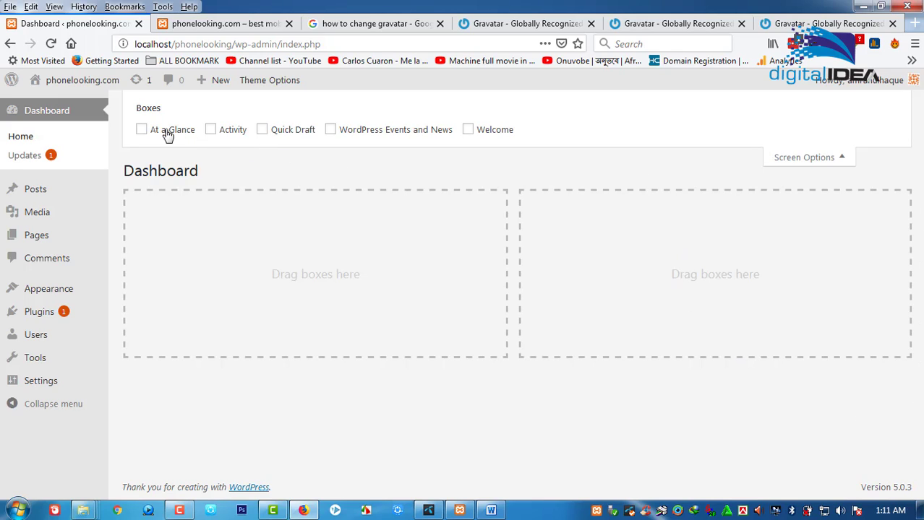
{"action": "left_click", "coordinate": [142, 129]}
{"action": "left_click", "coordinate": [211, 130]}
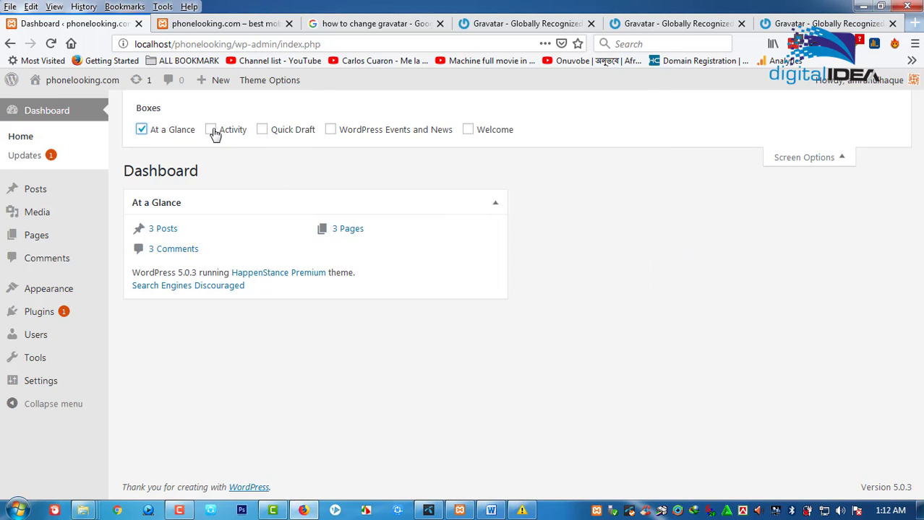
{"action": "left_click", "coordinate": [330, 129]}
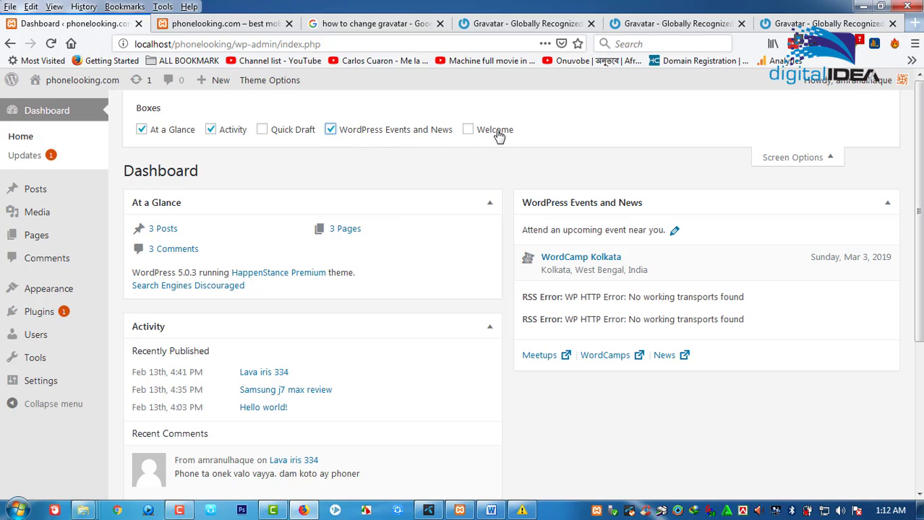
{"action": "left_click", "coordinate": [468, 129]}
{"action": "left_click", "coordinate": [210, 130]}
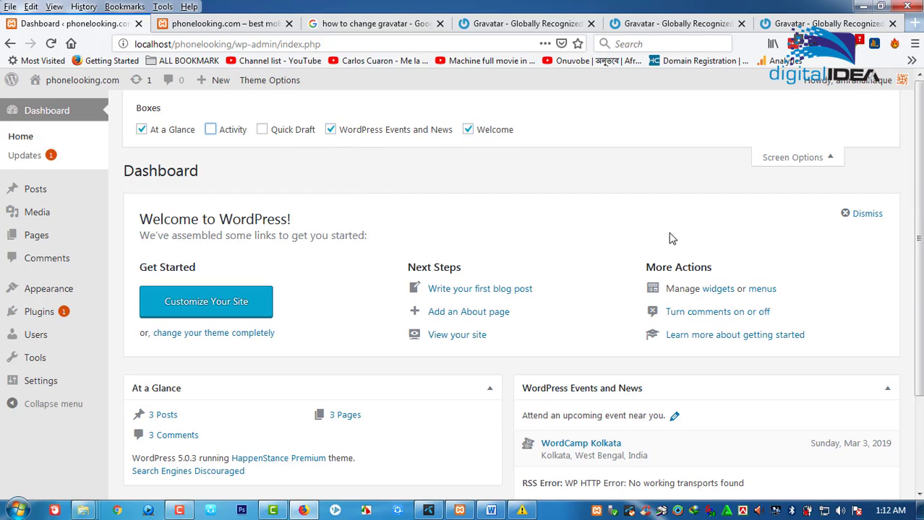
{"action": "left_click", "coordinate": [262, 130]}
{"action": "left_click", "coordinate": [211, 129]}
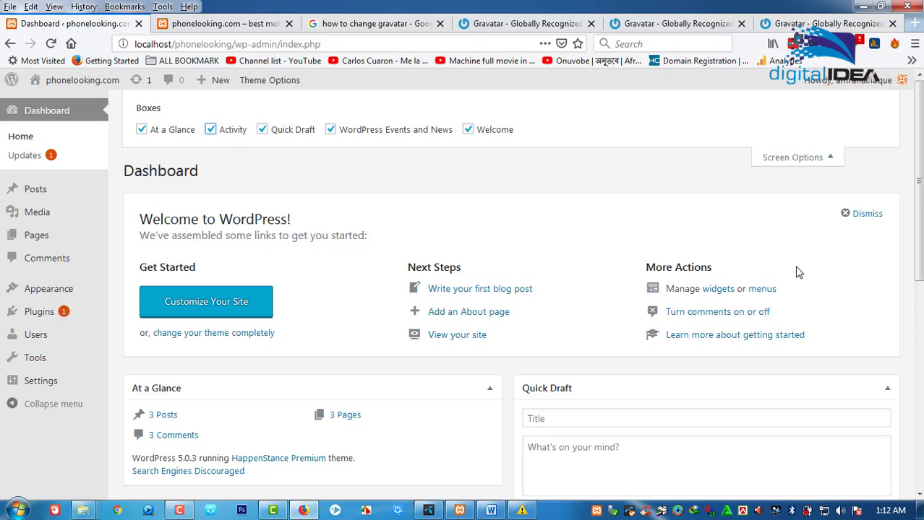
{"action": "left_click", "coordinate": [831, 161]}
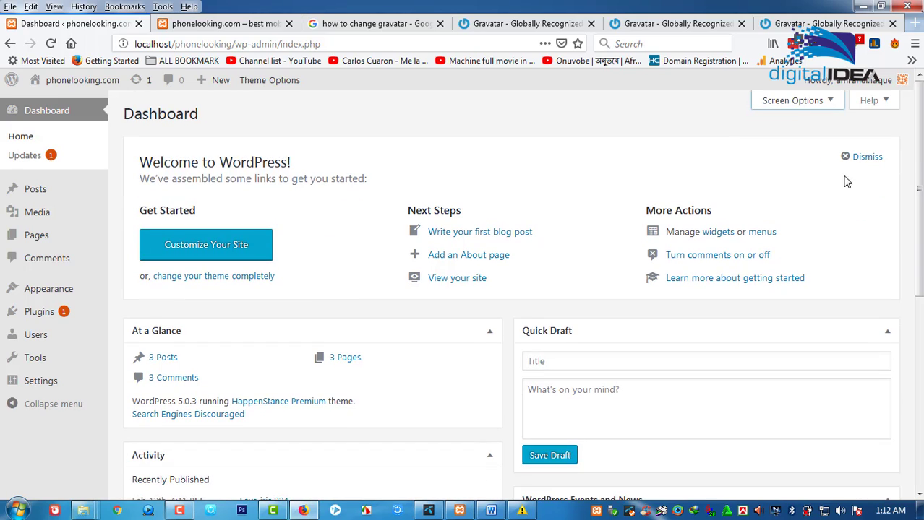
Open the Dashboard's Help overview and look over the page's boxes from the Welcome panel down to Activity.
{"action": "left_click", "coordinate": [883, 105]}
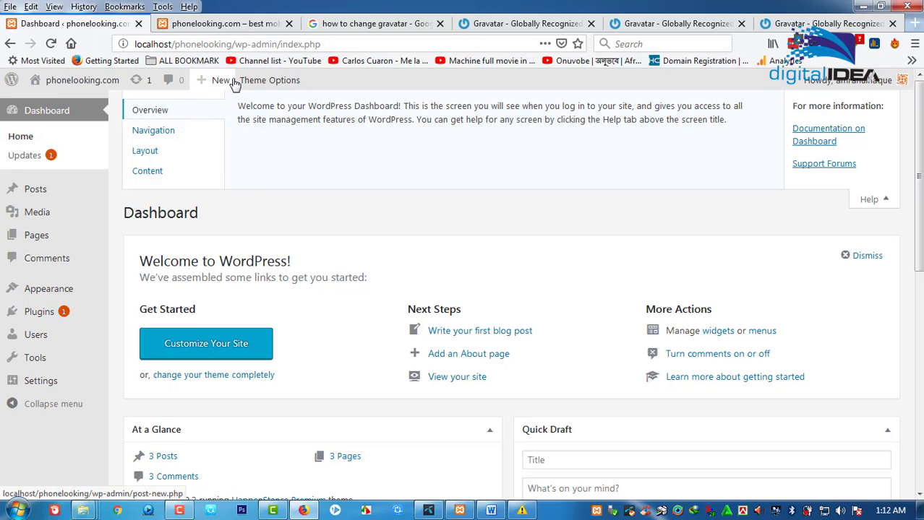
{"action": "left_click", "coordinate": [264, 82]}
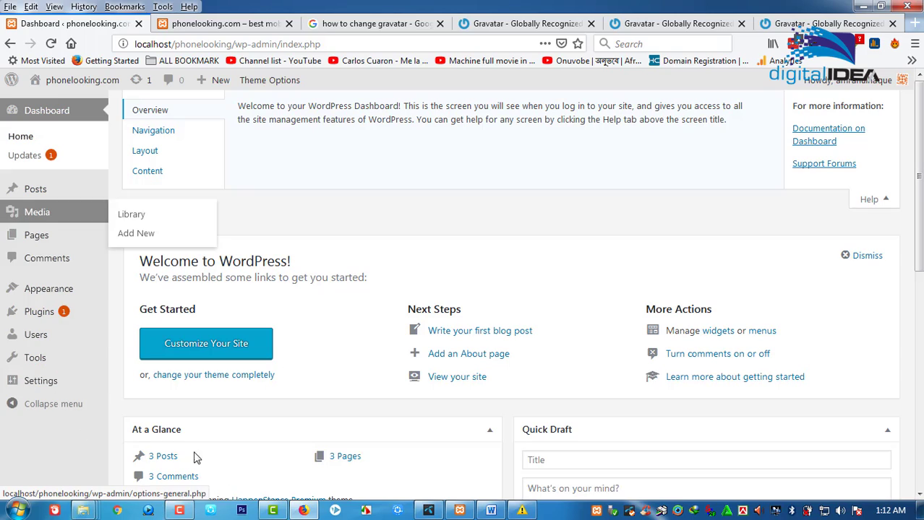
{"action": "scroll", "coordinate": [196, 457], "scroll_direction": "down", "scroll_amount": 4}
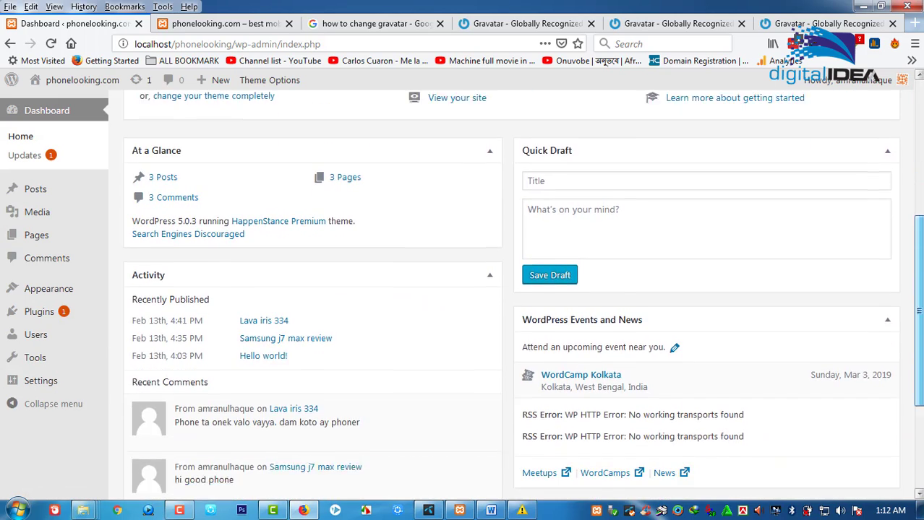
{"action": "scroll", "coordinate": [523, 291], "scroll_direction": "down", "scroll_amount": 2}
{"action": "left_click_drag", "start_coordinate": [919, 353], "coordinate": [919, 136]}
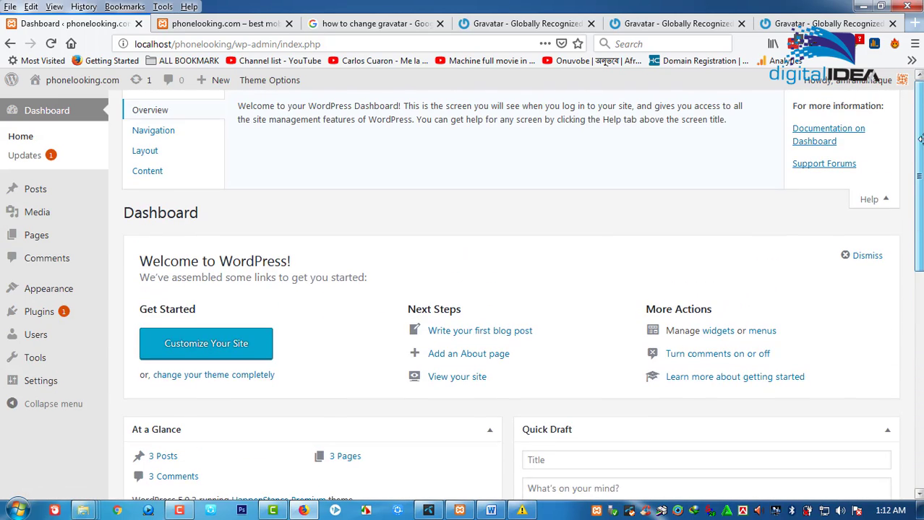